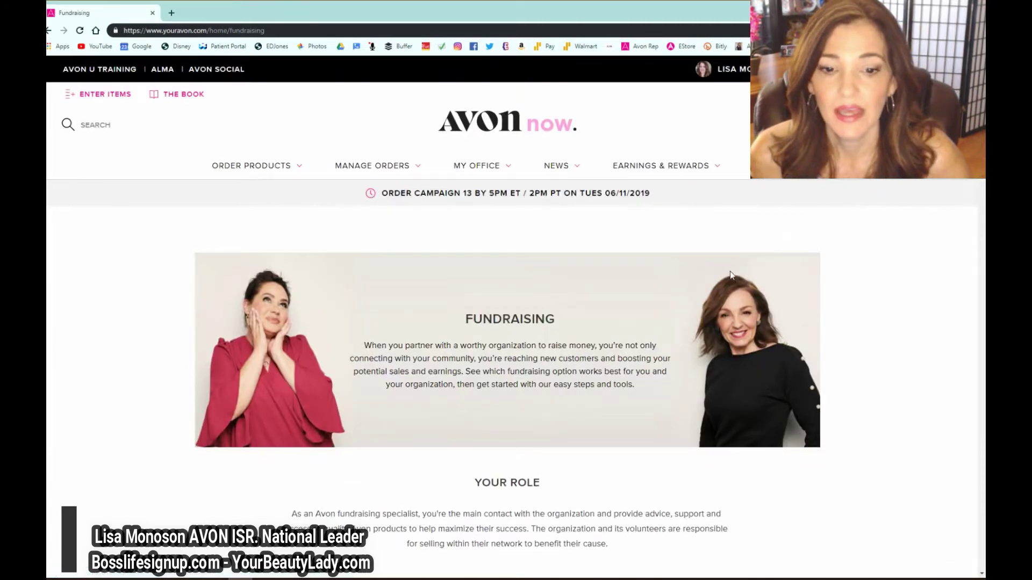
- Open the Register Your Fundraiser form via Online Fundraiser's Get Started and Register
scroll(732, 299, "down", 3)
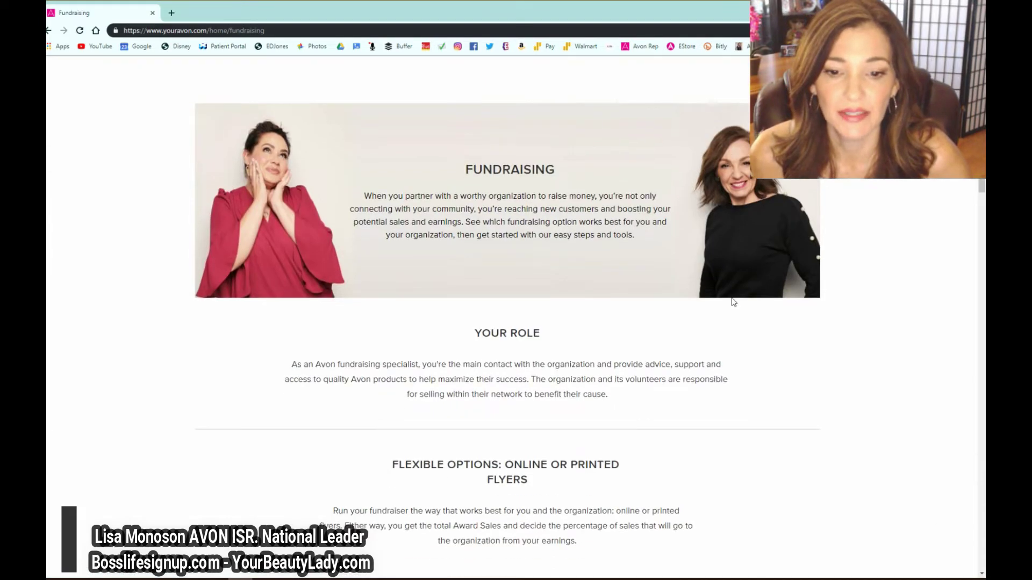
scroll(733, 302, "down", 5)
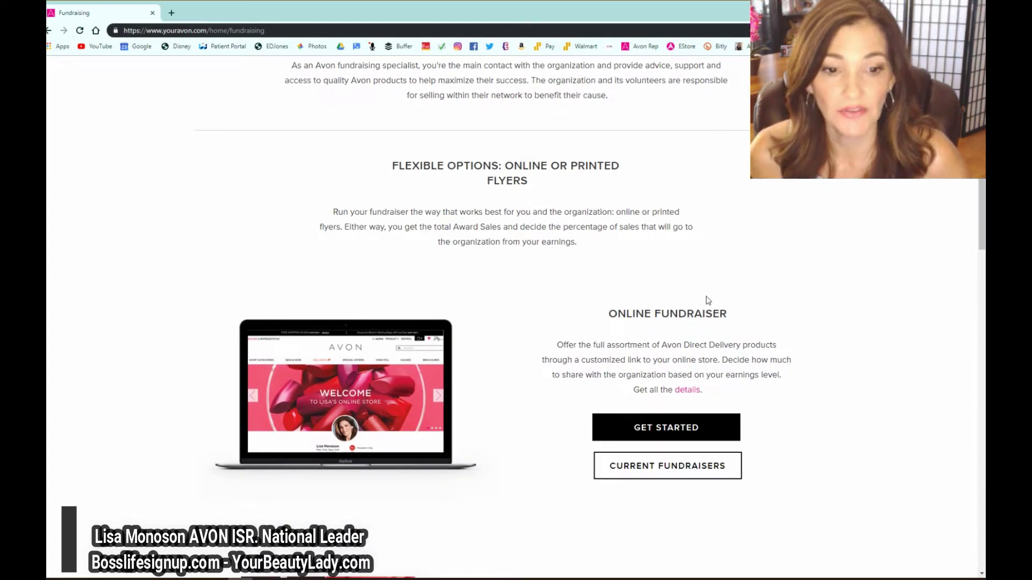
left_click(646, 431)
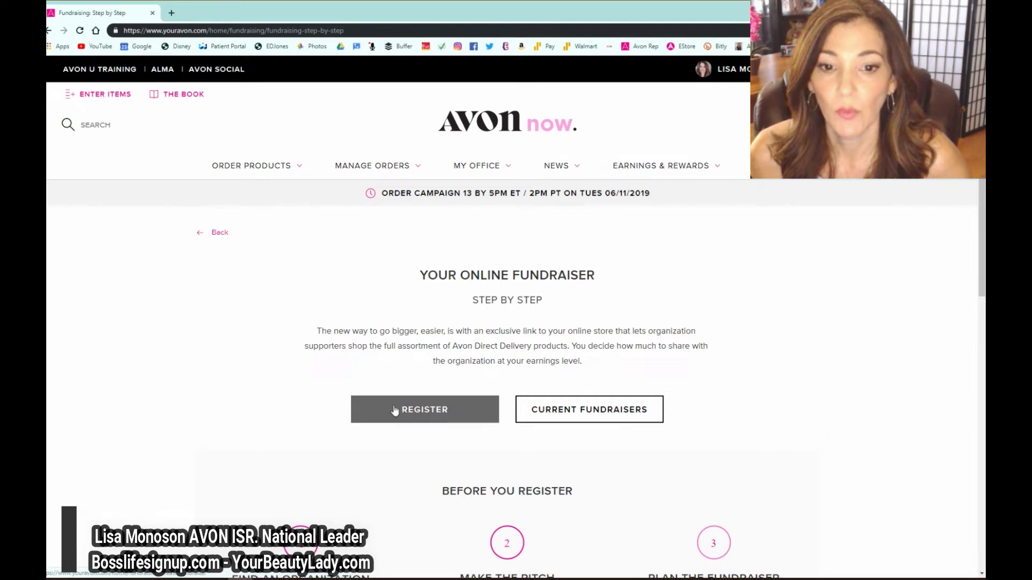
left_click(414, 411)
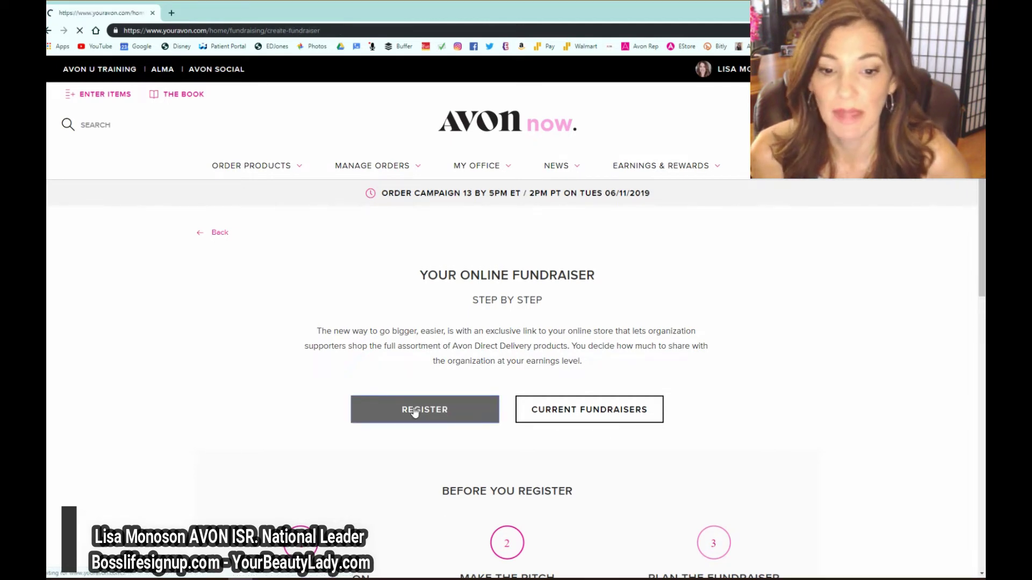
- Enter TEST FUNDRAISER as the organization name, correcting the typo
left_click(310, 454)
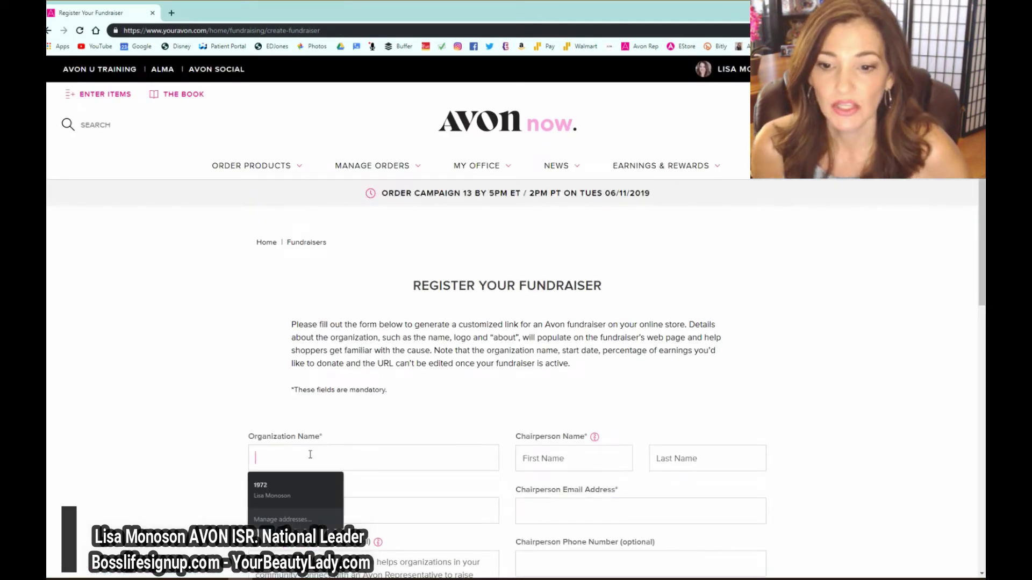
type("TEST")
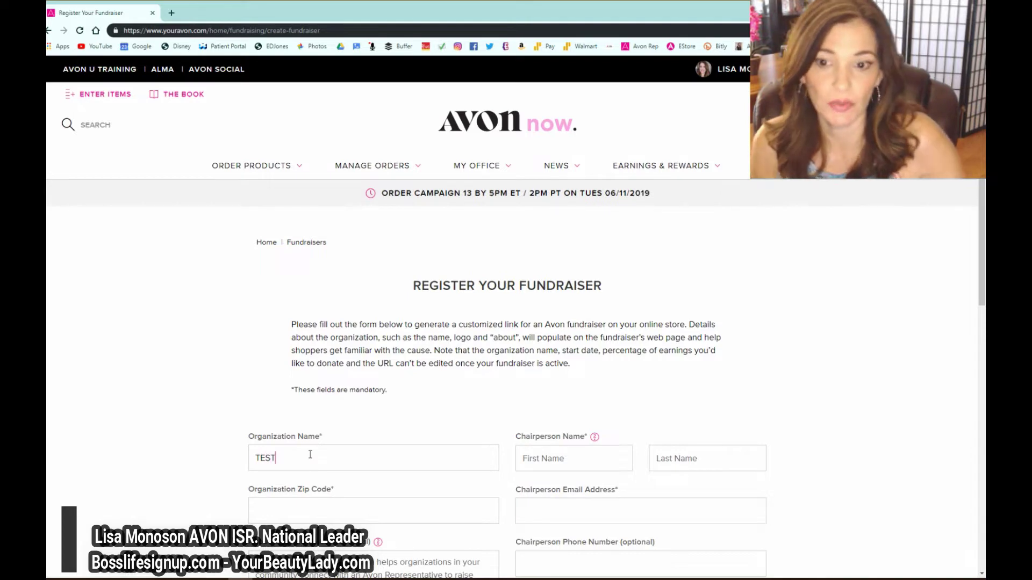
type(" FUNDRAISWER")
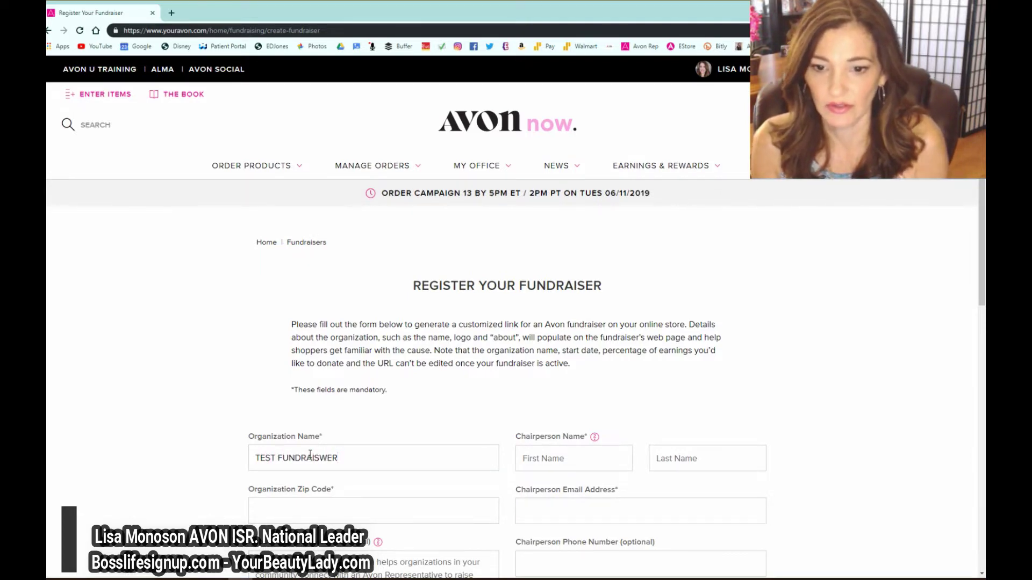
left_click(319, 458)
key("Delete")
- Fill in the chairperson's first and last name, the organization zip code and the chairperson's e-mail
left_click(543, 458)
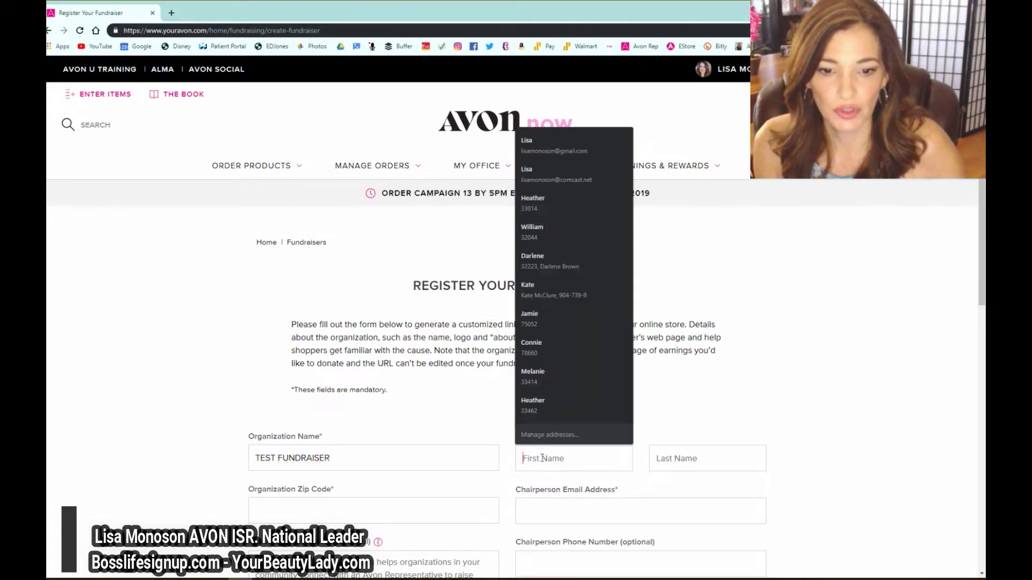
left_click(671, 458)
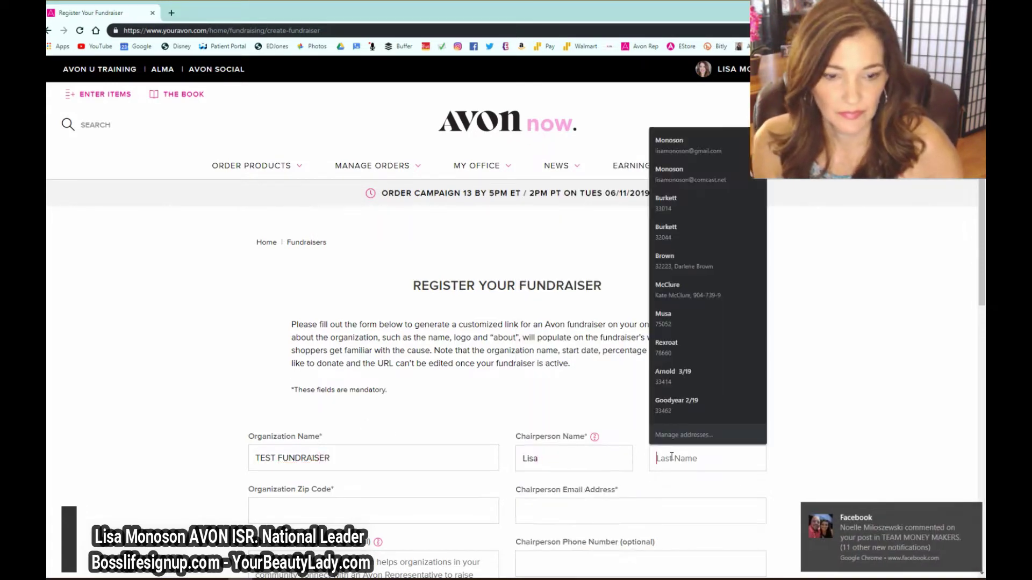
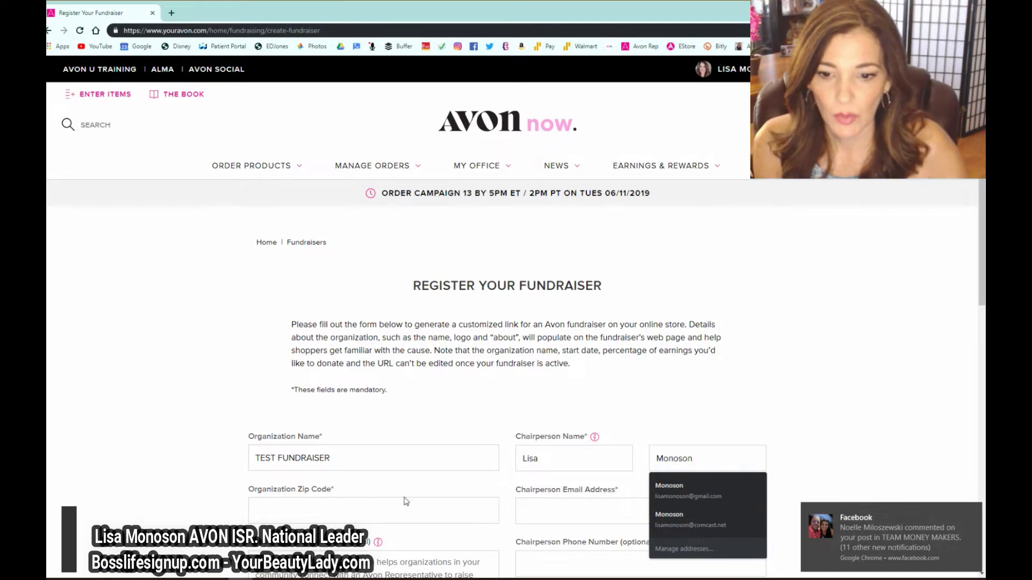
left_click(414, 507)
type("32258")
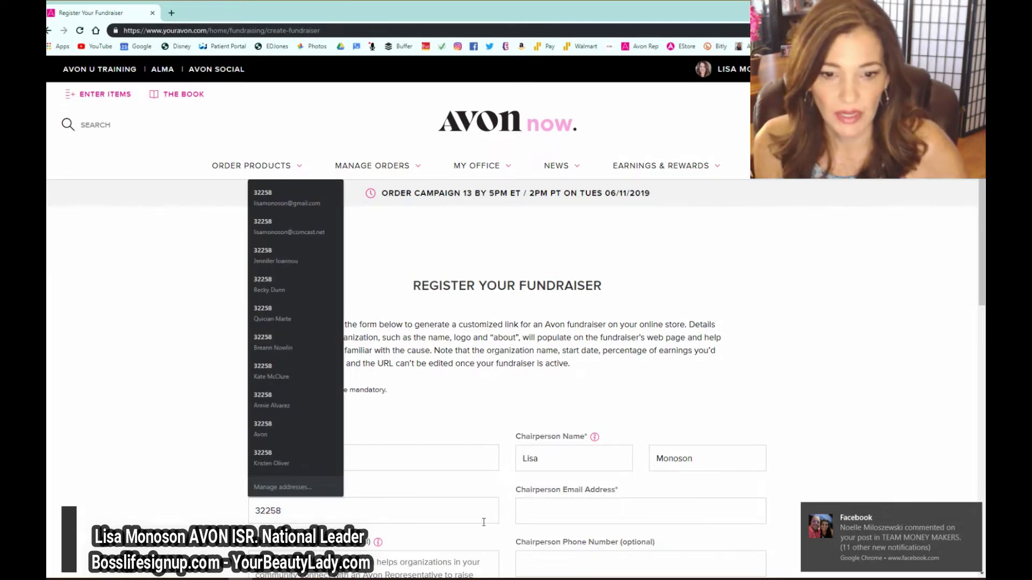
left_click(545, 510)
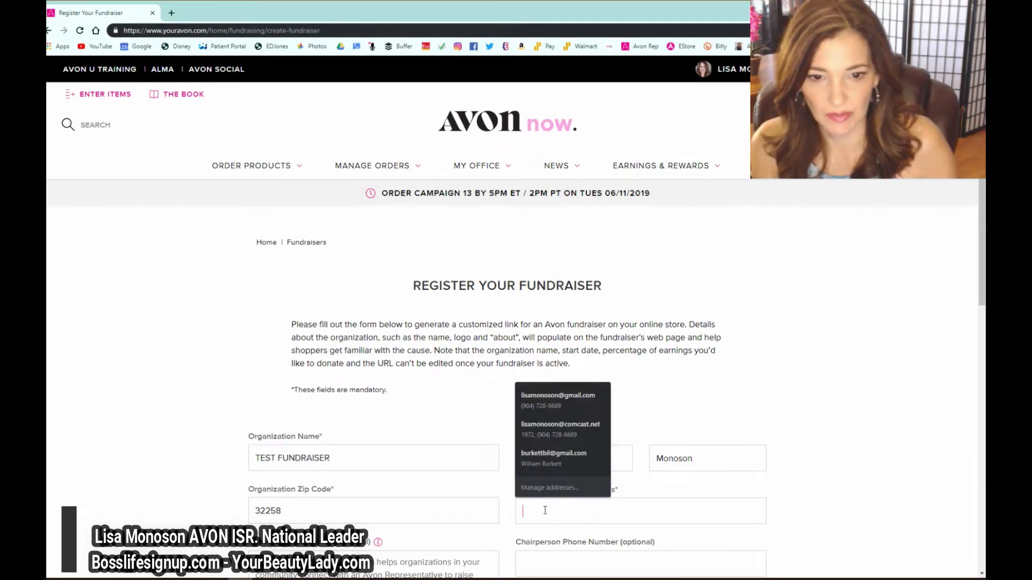
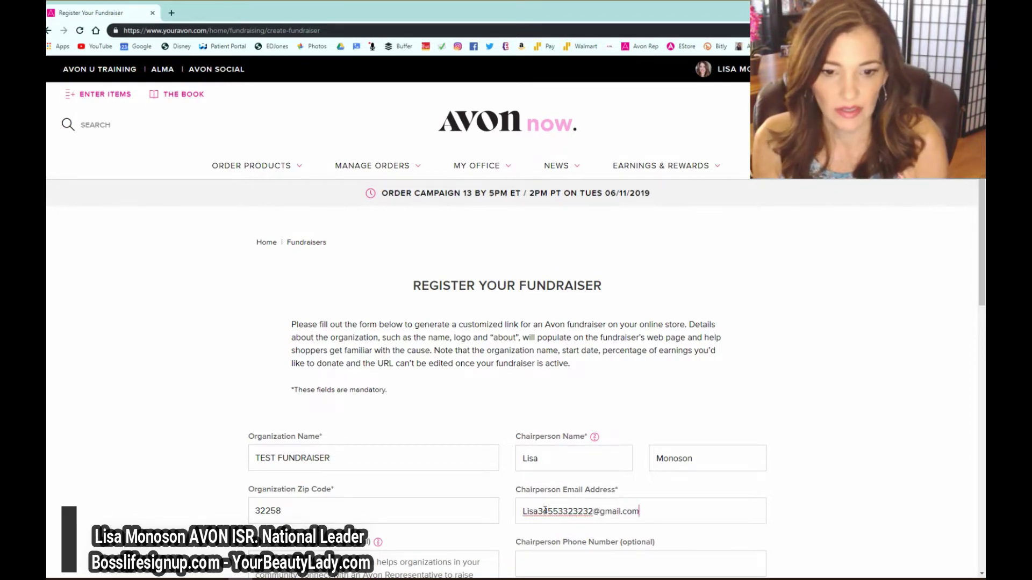
- Pick June 10, 2019 as the start date and June 24, 2019 as the end date
scroll(511, 546, "down", 1)
scroll(510, 545, "down", 2)
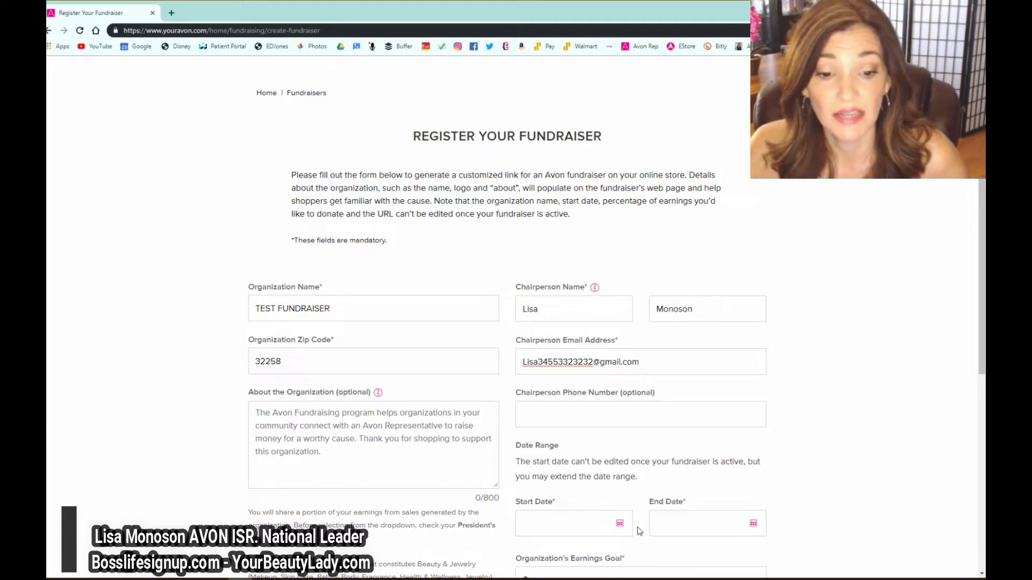
left_click(618, 528)
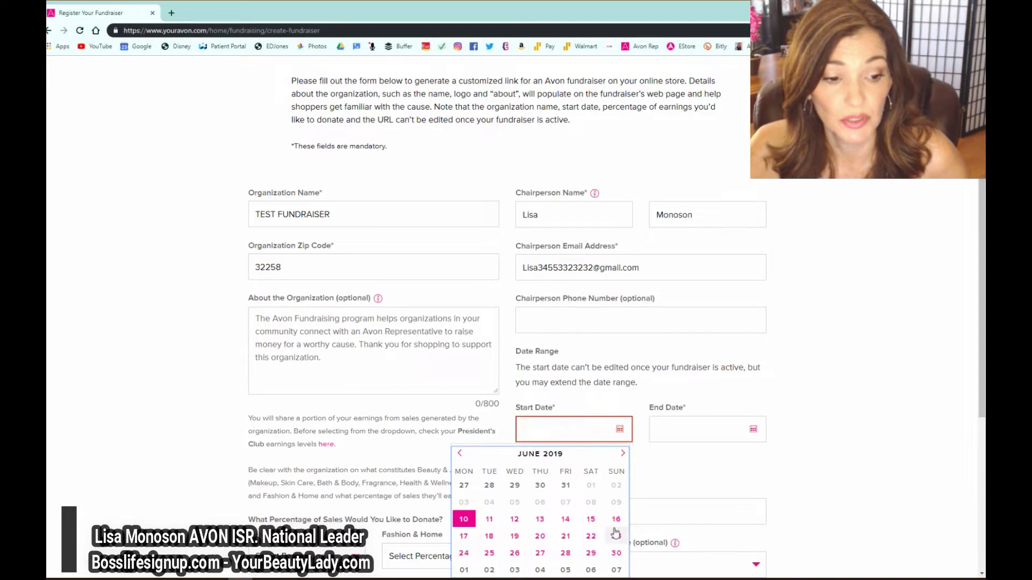
left_click(464, 520)
scroll(649, 538, "down", 2)
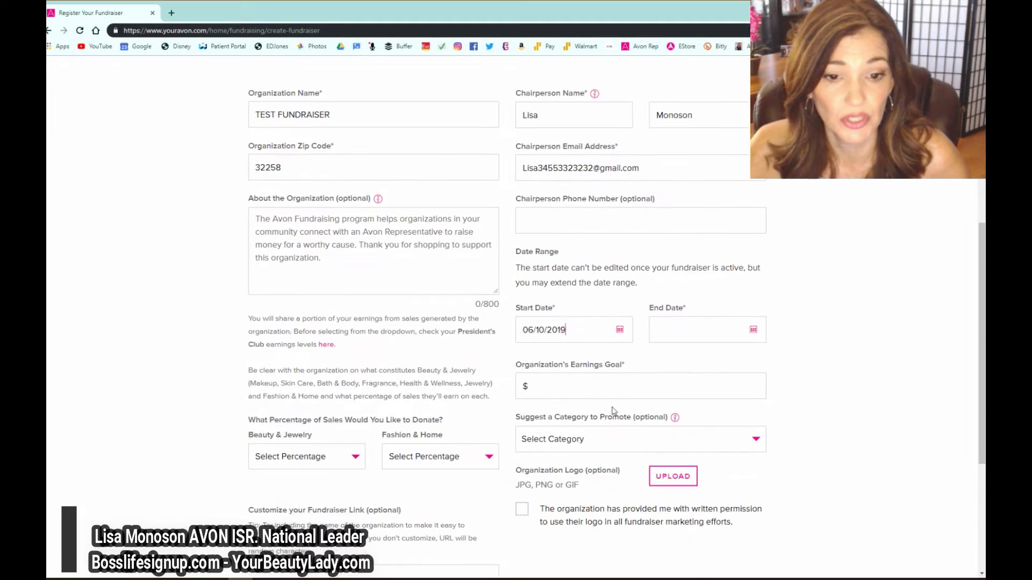
left_click(751, 329)
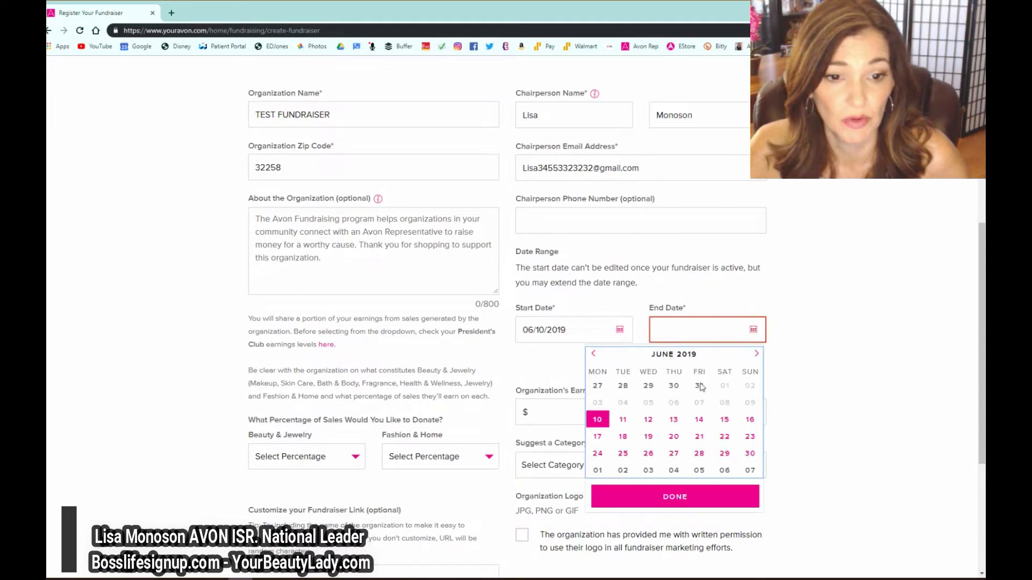
left_click(597, 456)
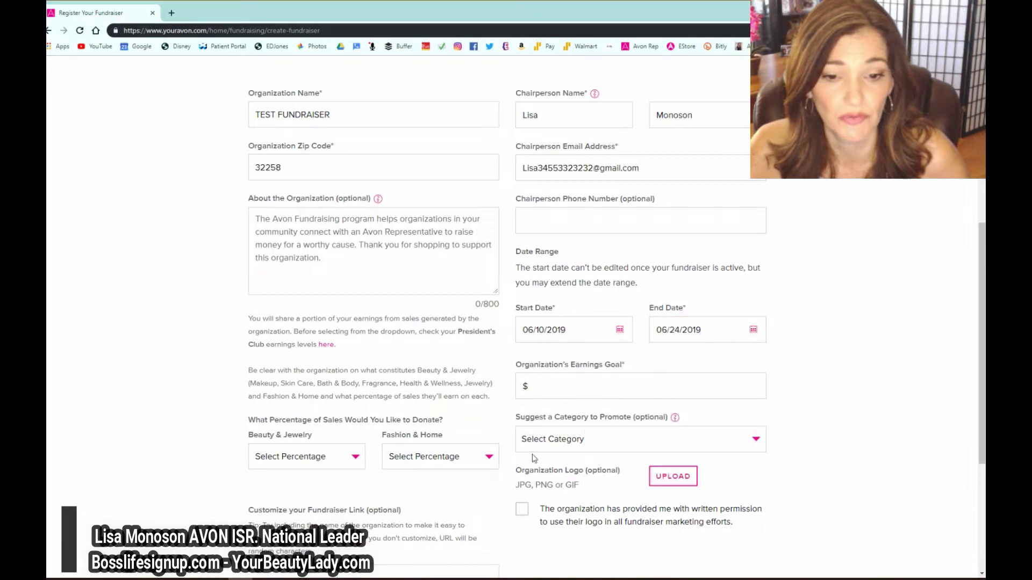
- Choose Bug Guard from the Suggest a Category to Promote list
left_click(547, 442)
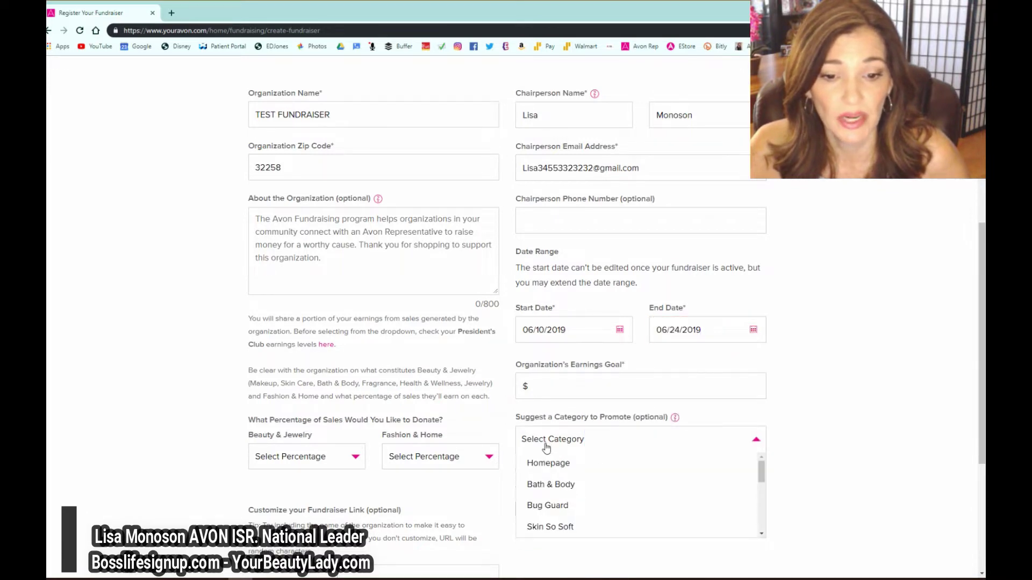
scroll(565, 466, "down", 1)
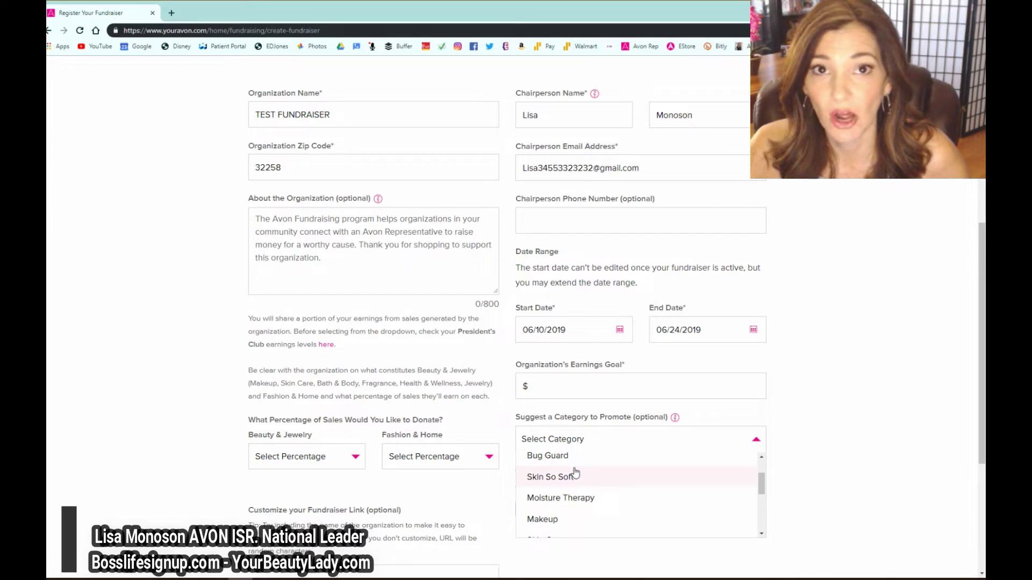
scroll(575, 472, "down", 3)
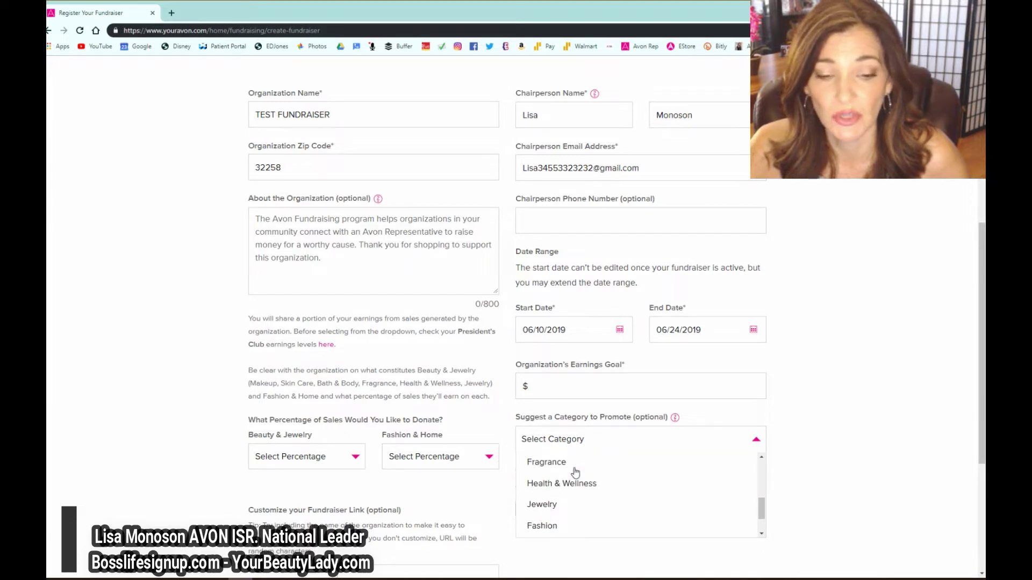
scroll(562, 472, "down", 1)
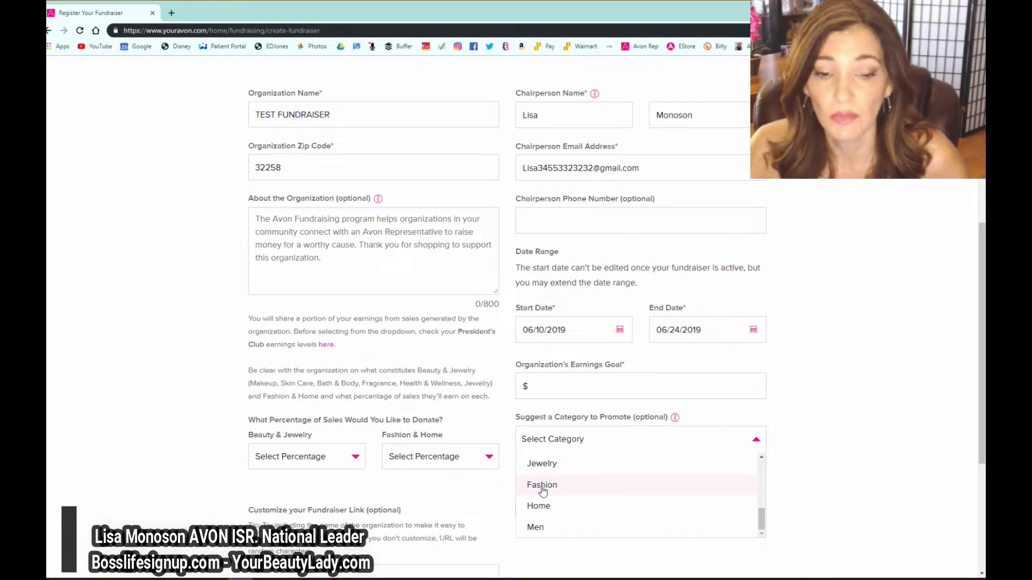
scroll(543, 491, "up", 3)
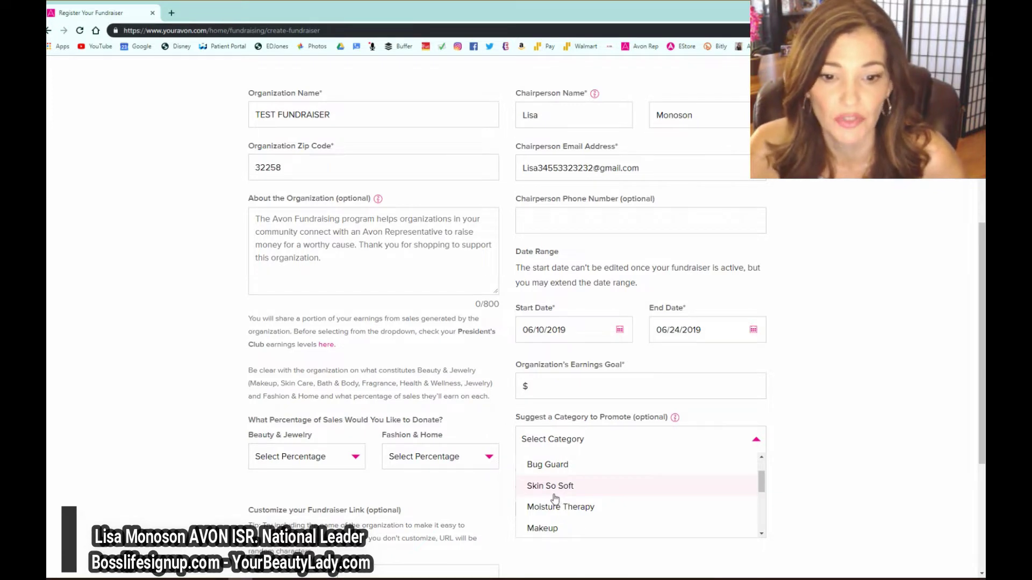
left_click(533, 465)
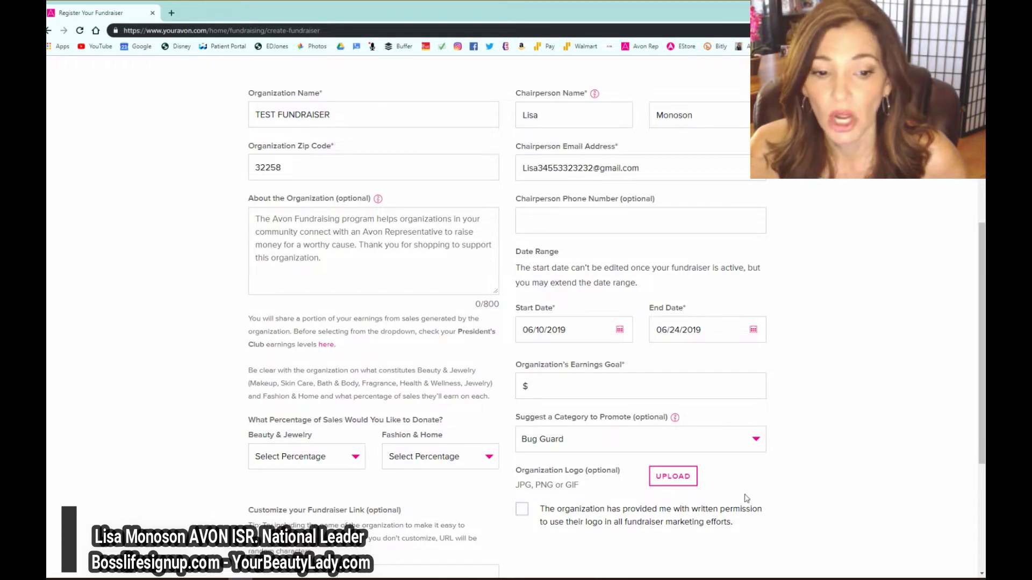
left_click(682, 485)
- Upload the first picture from the computer as the organization logo and save it
left_click(514, 350)
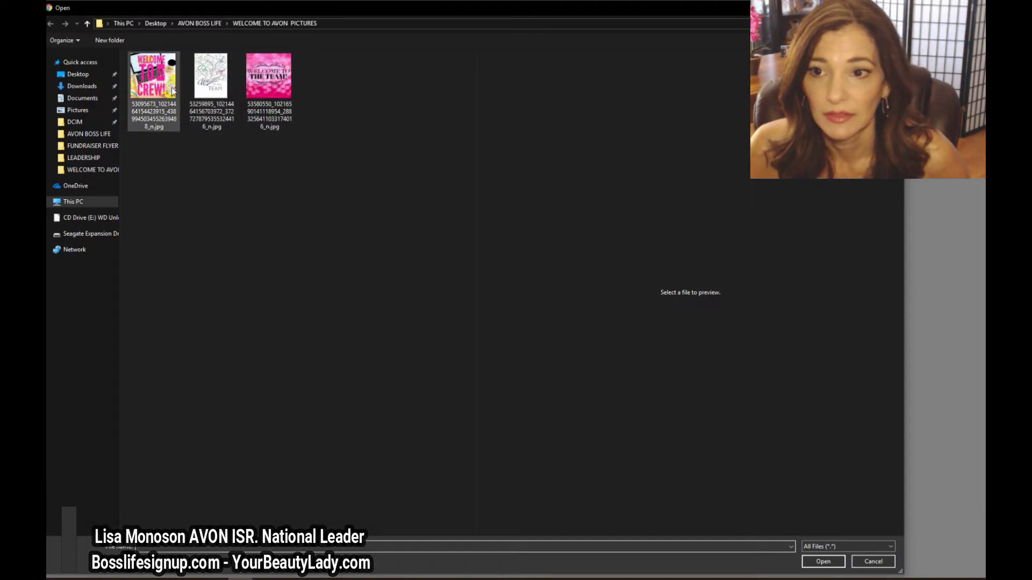
left_click(172, 91)
left_click(823, 562)
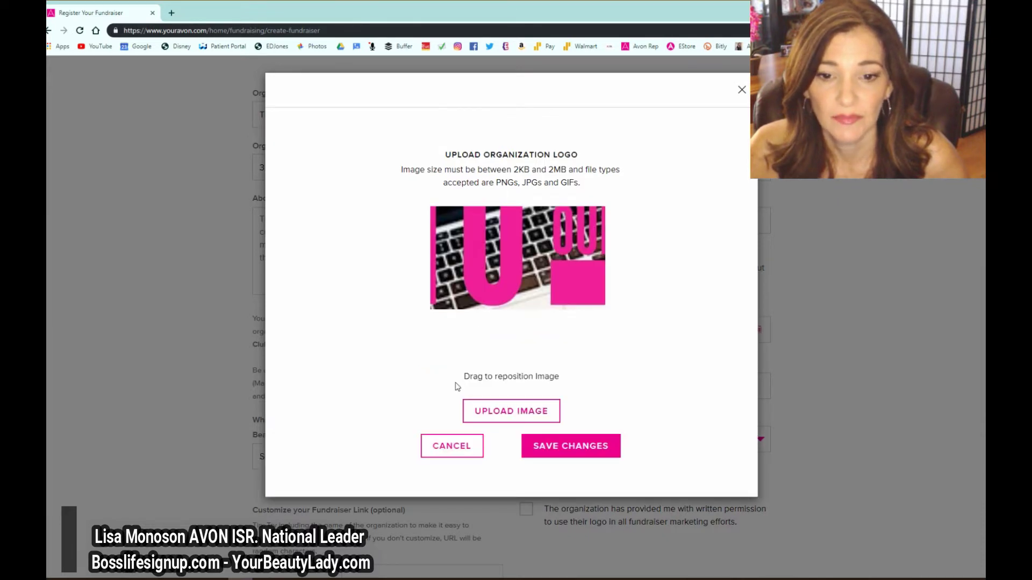
left_click(573, 456)
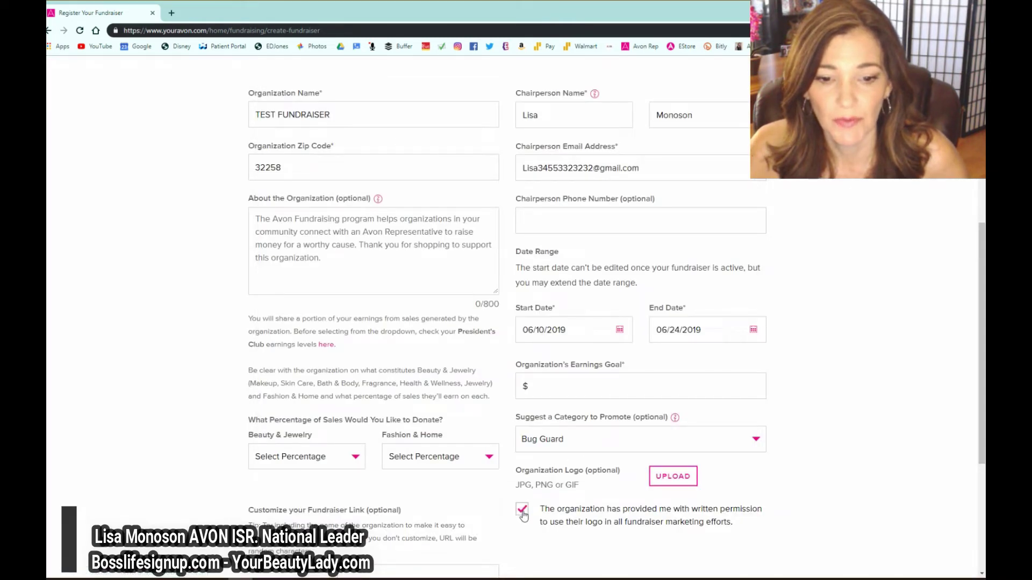
scroll(582, 523, "down", 1)
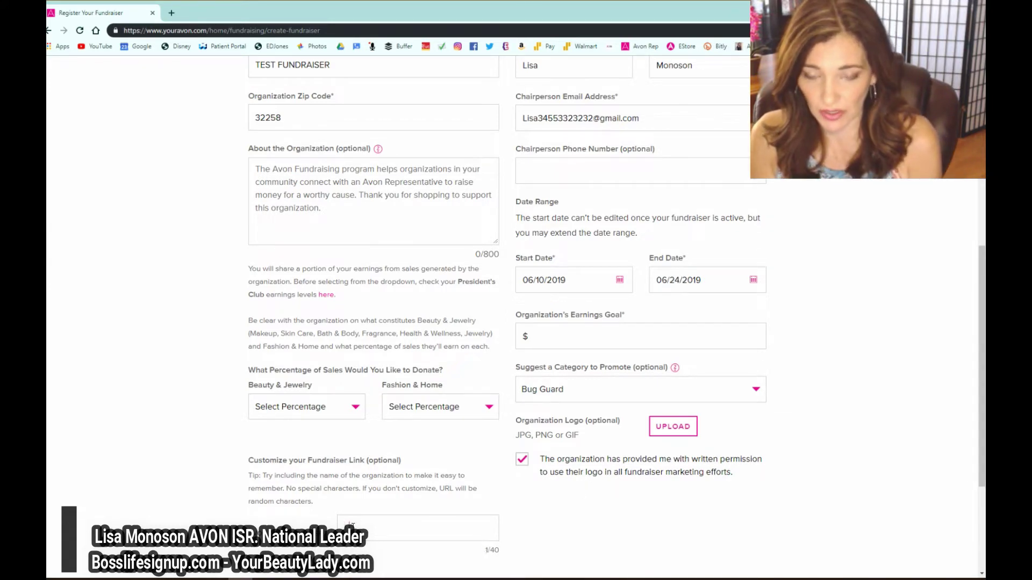
- Enter 123453TEST as the custom fundraiser link
type("123")
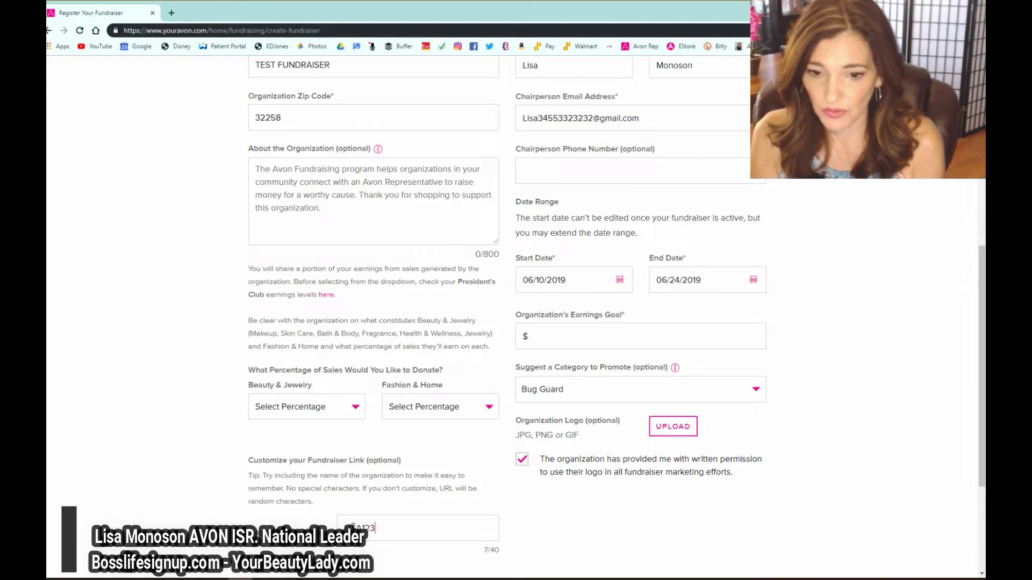
type("453TEST")
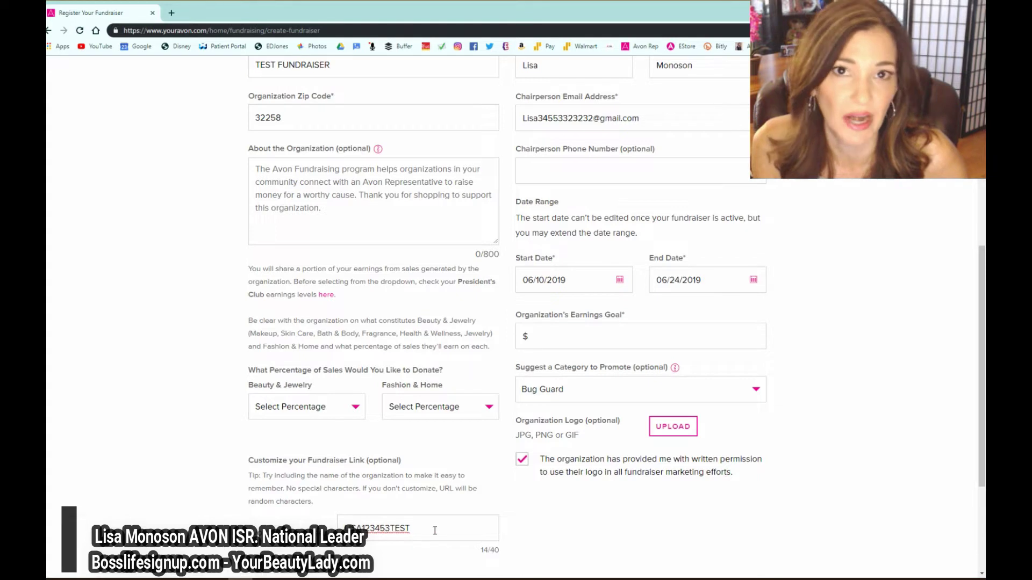
scroll(308, 481, "down", 1)
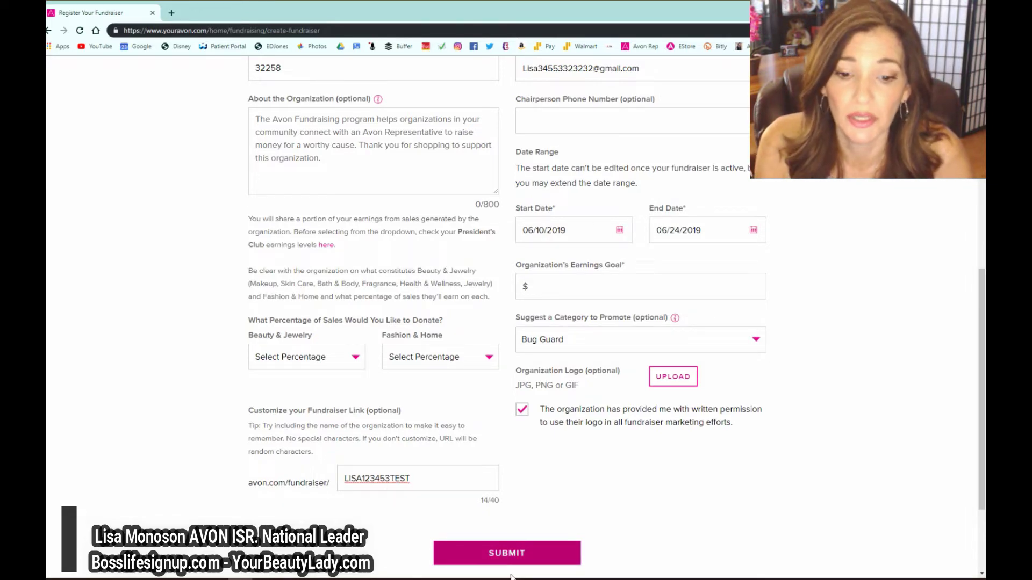
- Enter the chairperson's phone number and set the earnings goal to $100.00
left_click(498, 554)
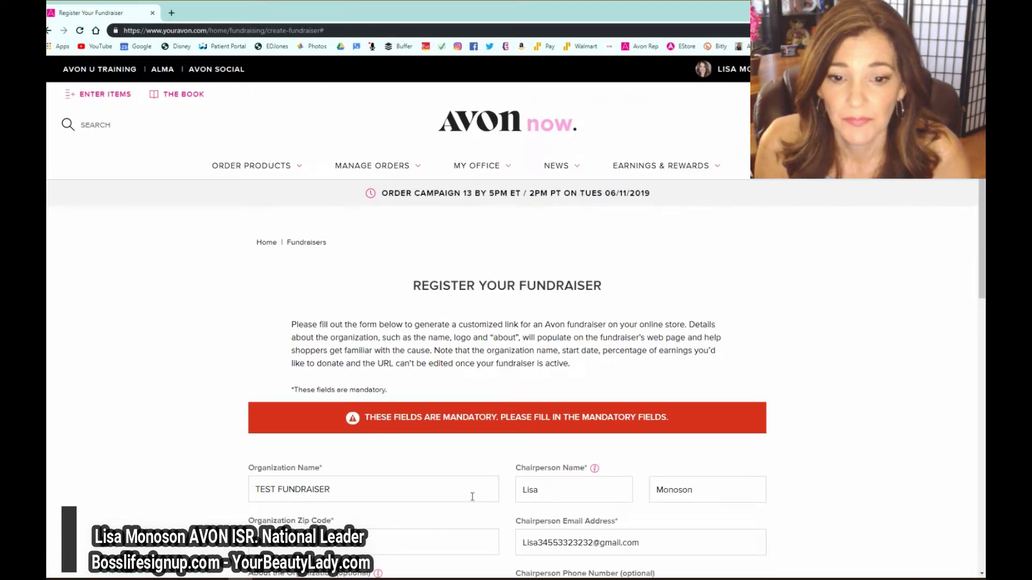
scroll(430, 425, "down", 3)
left_click(549, 449)
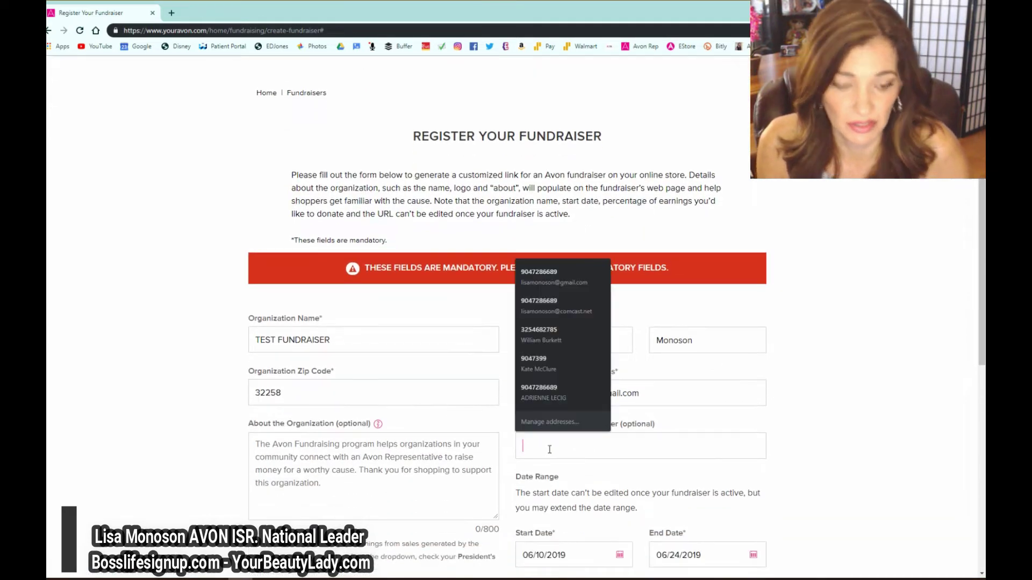
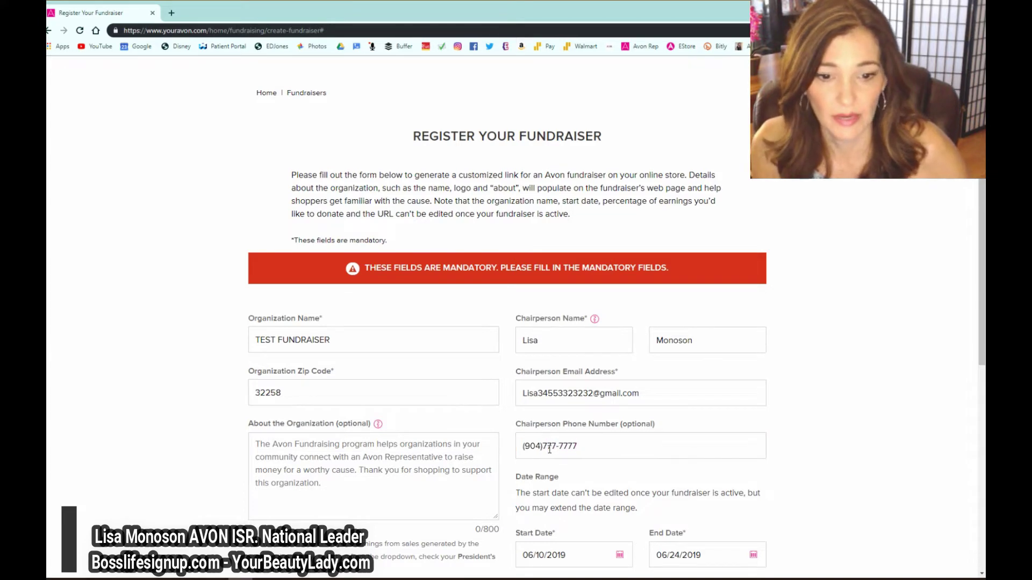
scroll(430, 435, "down", 2)
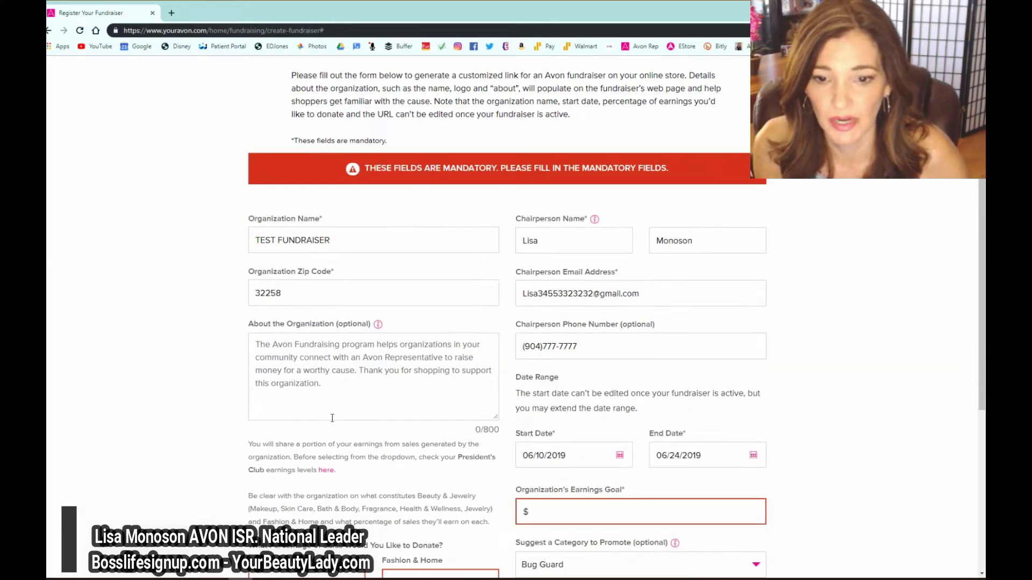
scroll(276, 365, "down", 3)
left_click(551, 355)
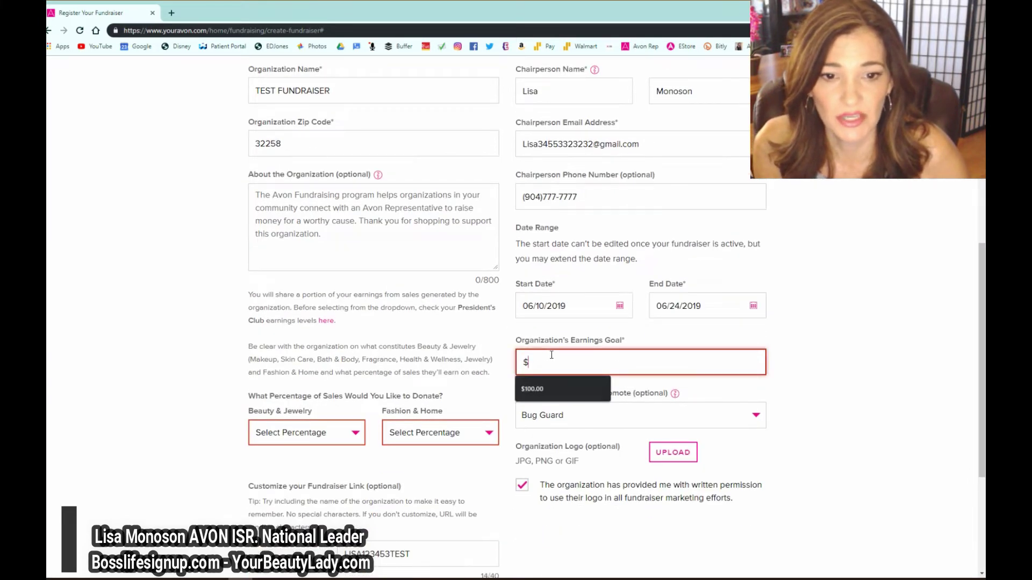
left_click(541, 392)
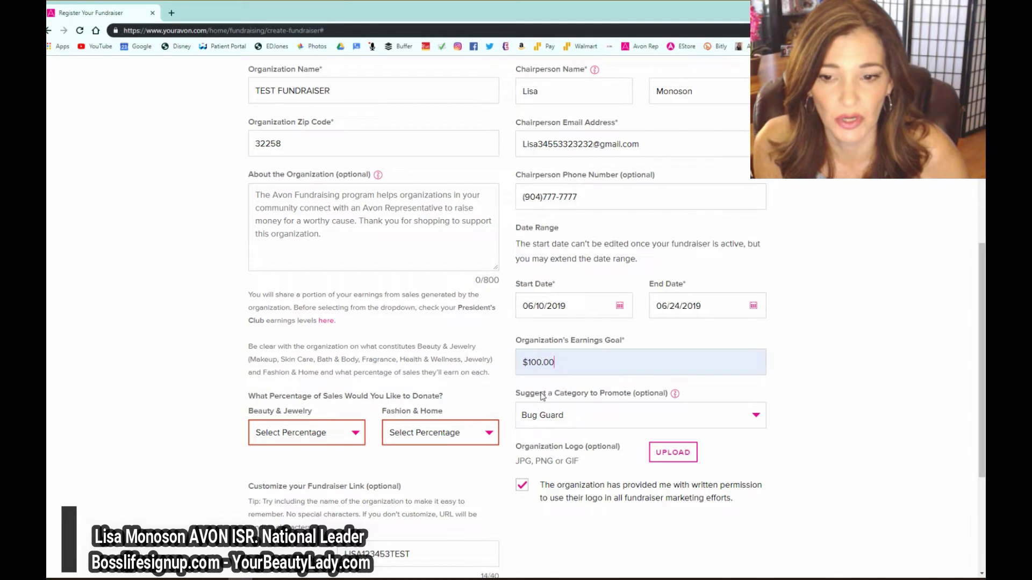
- Set donations to 20% on Beauty & Jewelry and 15% on Fashion & Home, then submit
left_click(353, 431)
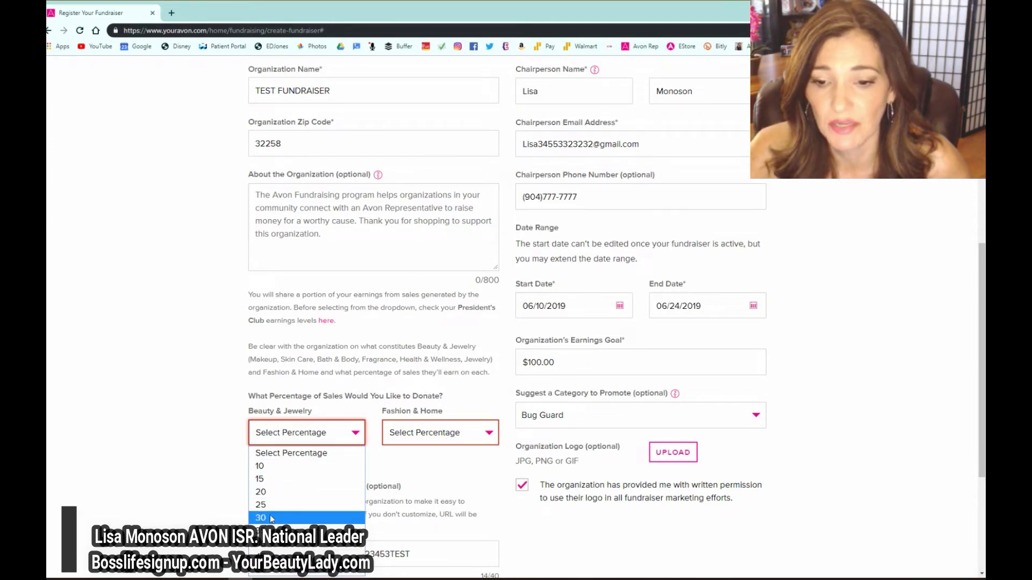
left_click(262, 497)
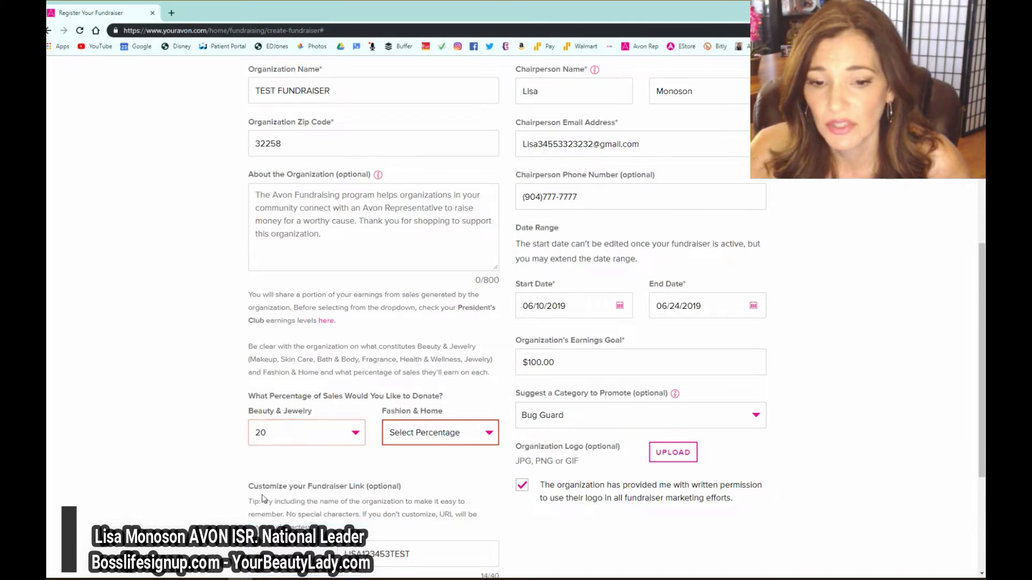
left_click(434, 431)
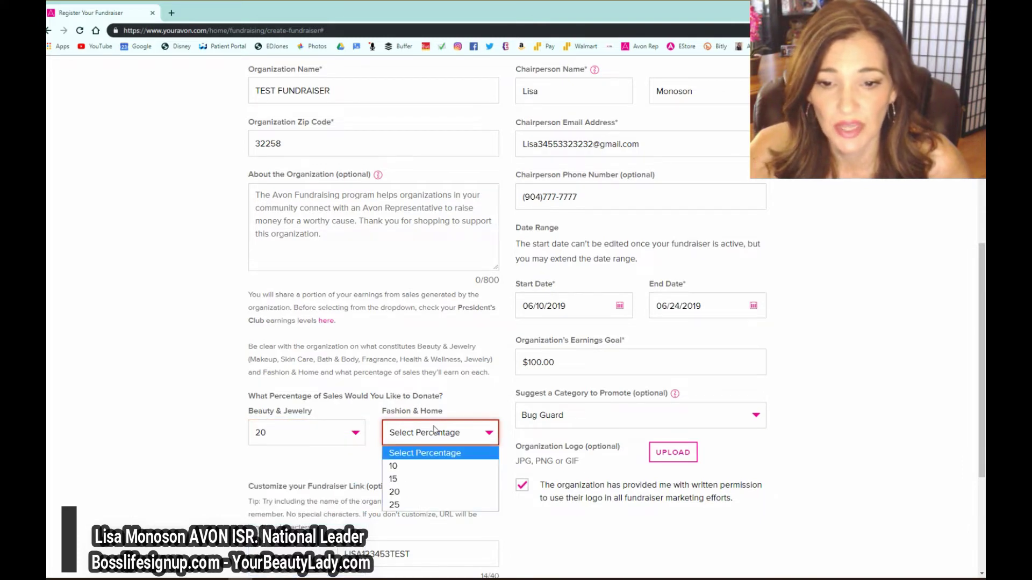
left_click(400, 479)
scroll(479, 498, "down", 2)
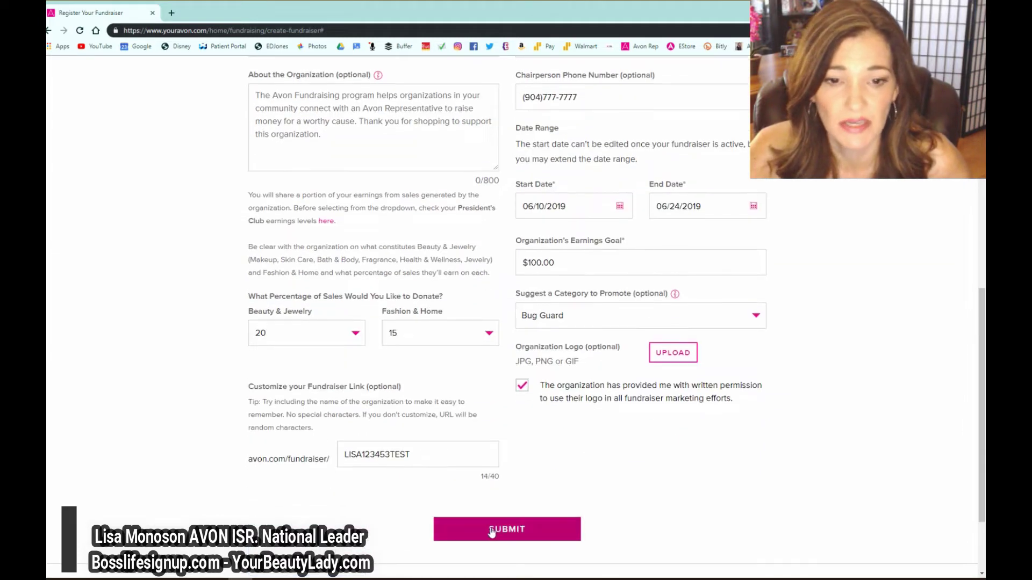
left_click(481, 530)
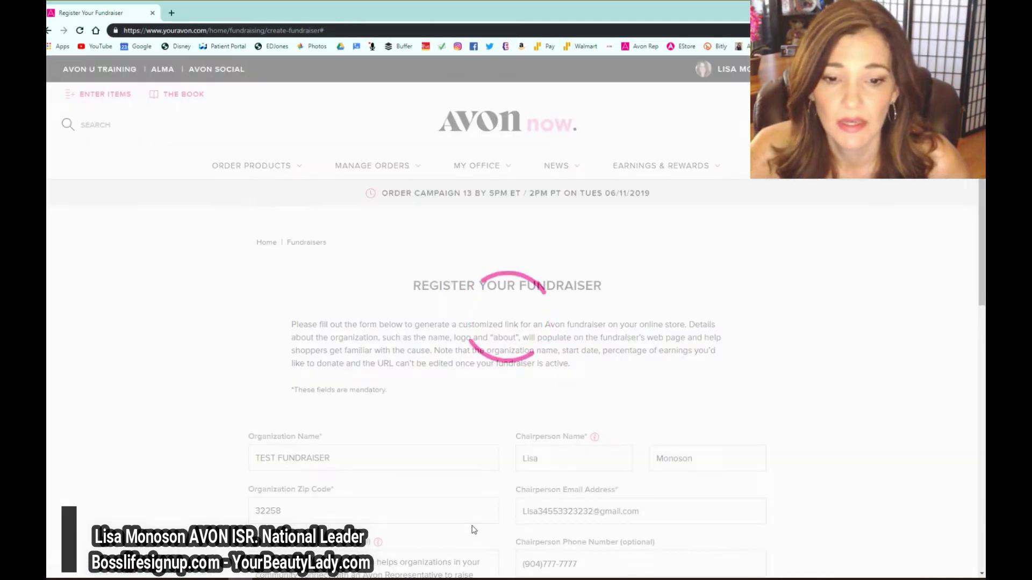
- Preview emailing the new fundraiser link from the confirmation page
scroll(410, 445, "down", 5)
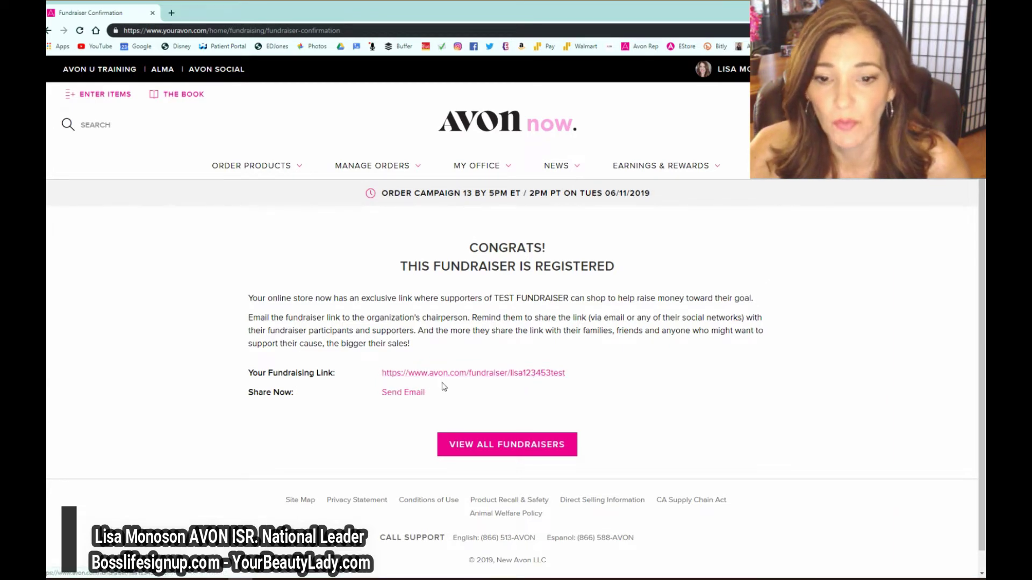
left_click(396, 396)
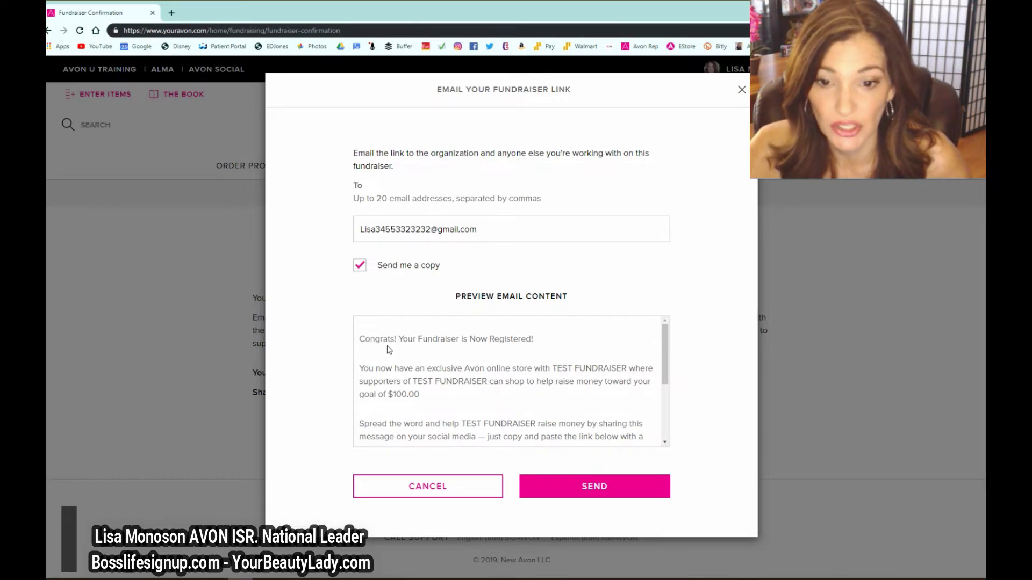
scroll(386, 350, "down", 1)
scroll(387, 351, "up", 1)
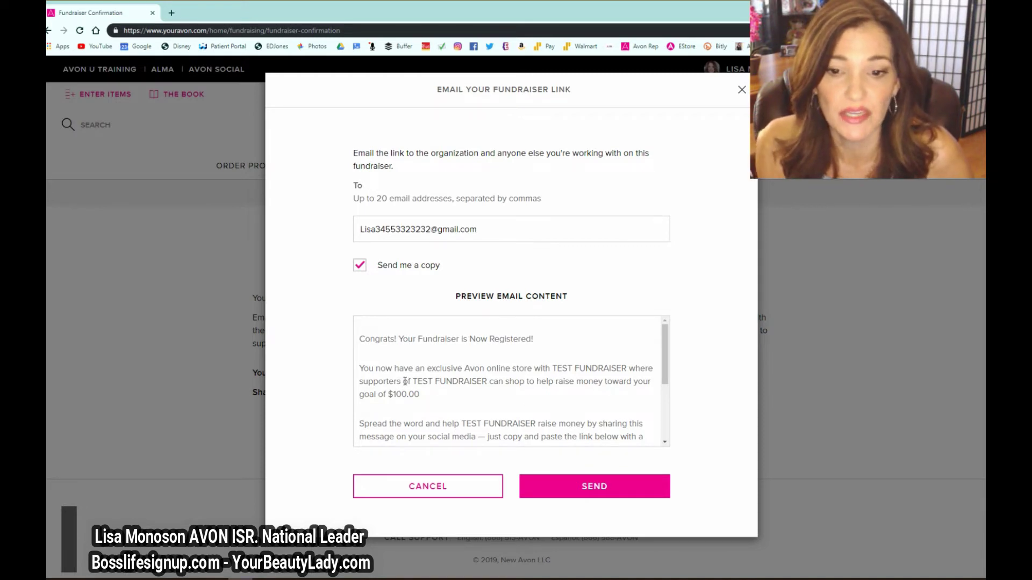
scroll(405, 395, "down", 4)
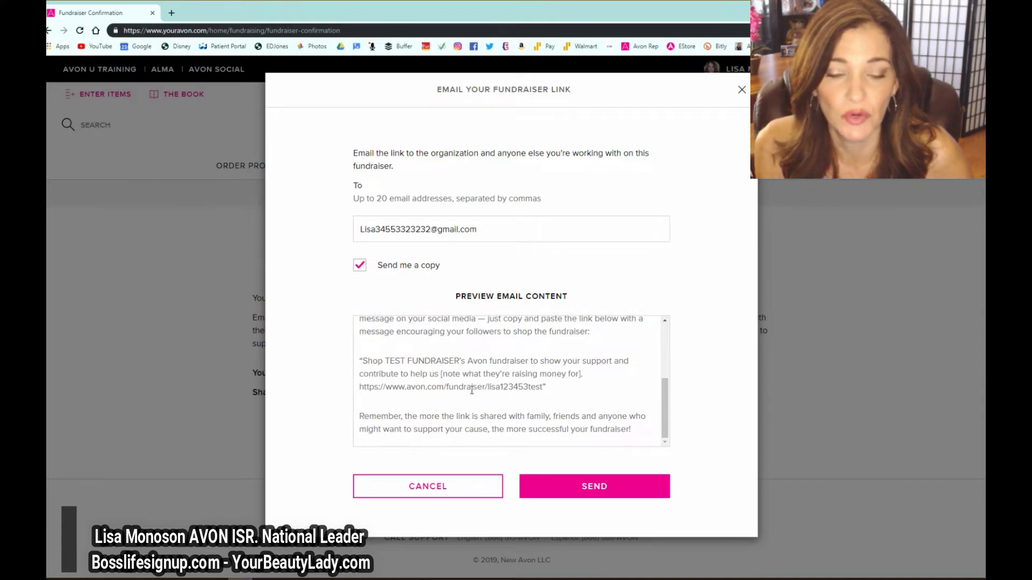
left_click(742, 90)
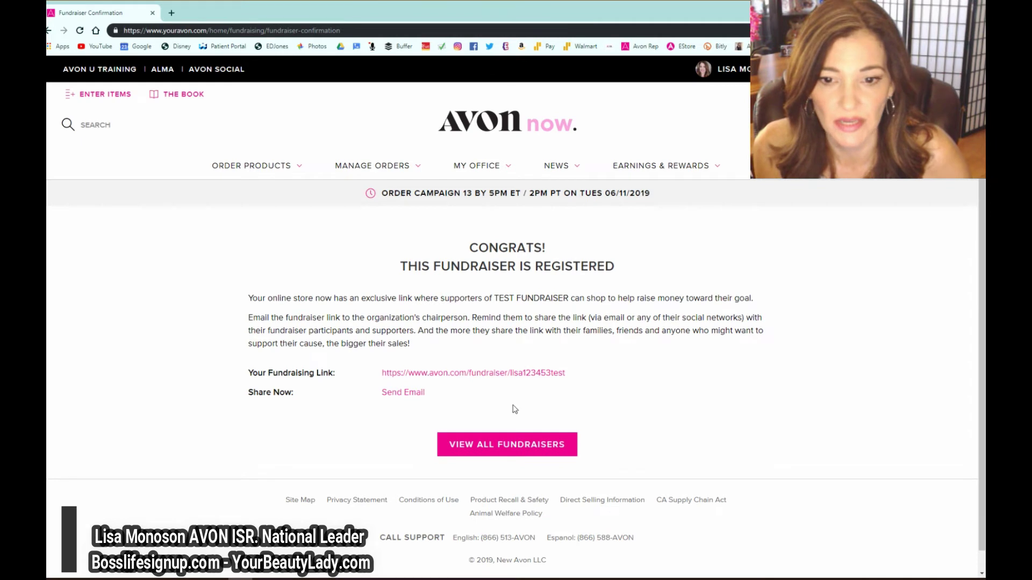
left_click(508, 446)
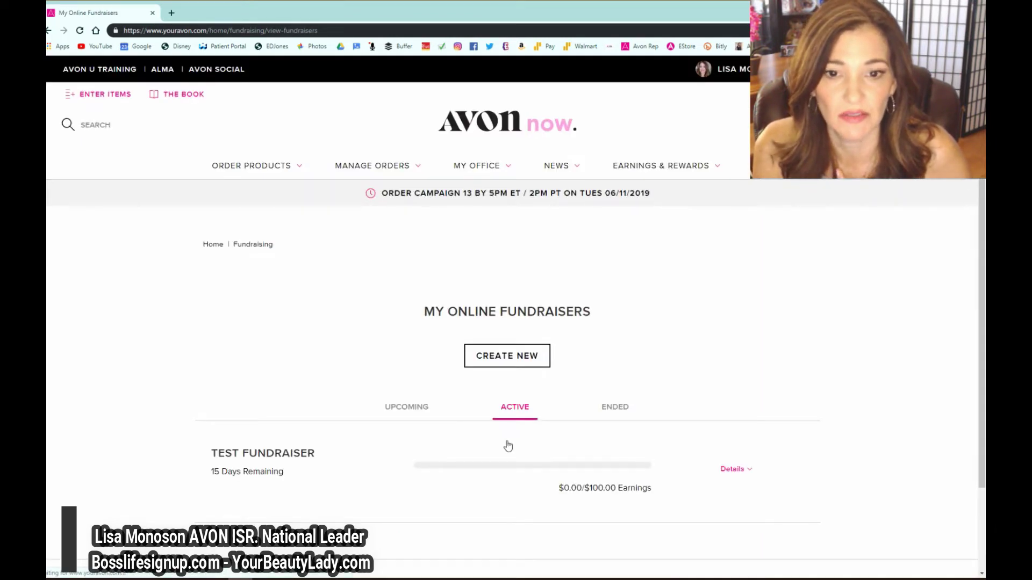
- Open the TEST FUNDRAISER details page from its Details dropdown in the fundraiser list
scroll(414, 412, "down", 1)
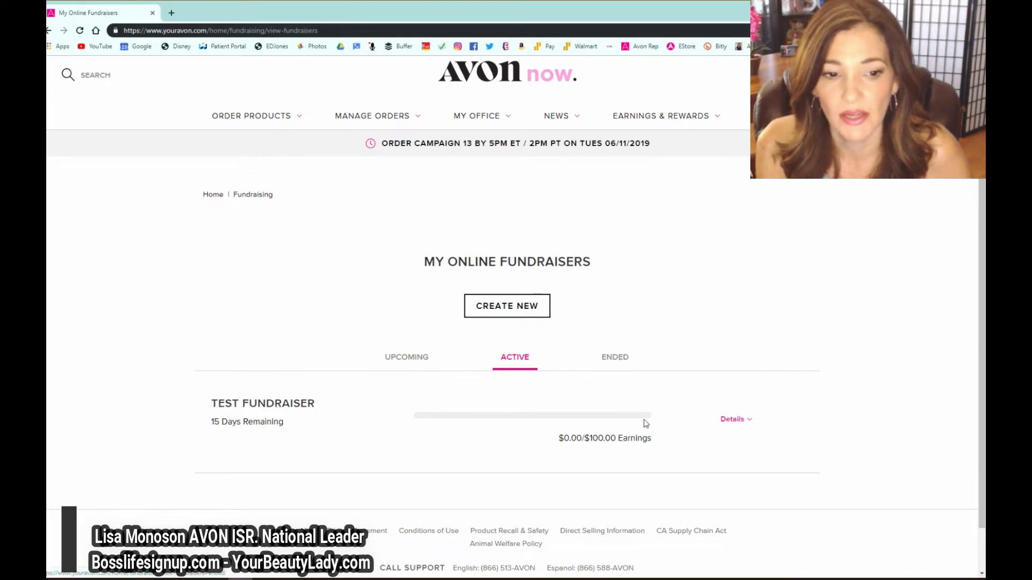
left_click(736, 421)
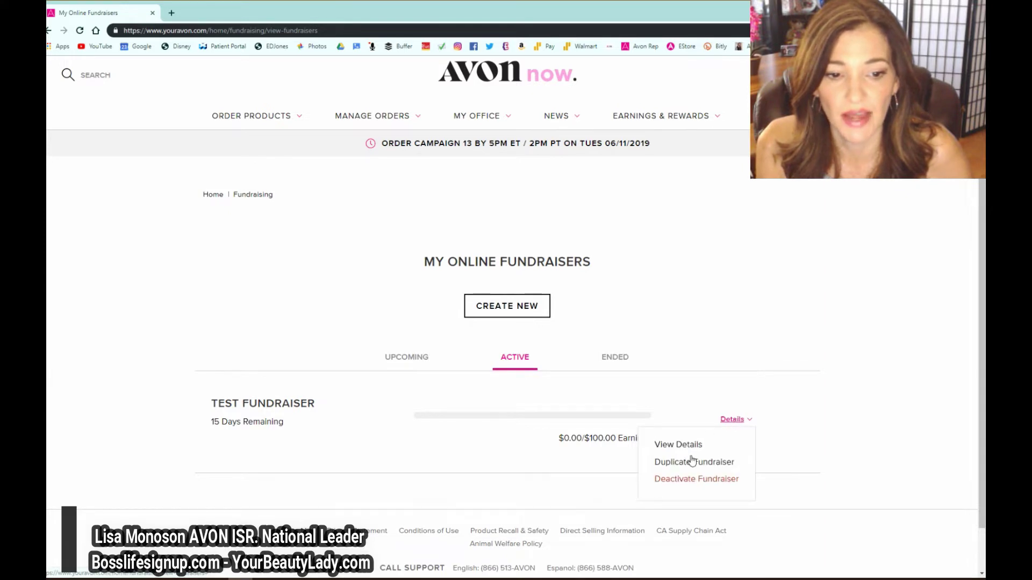
left_click(661, 446)
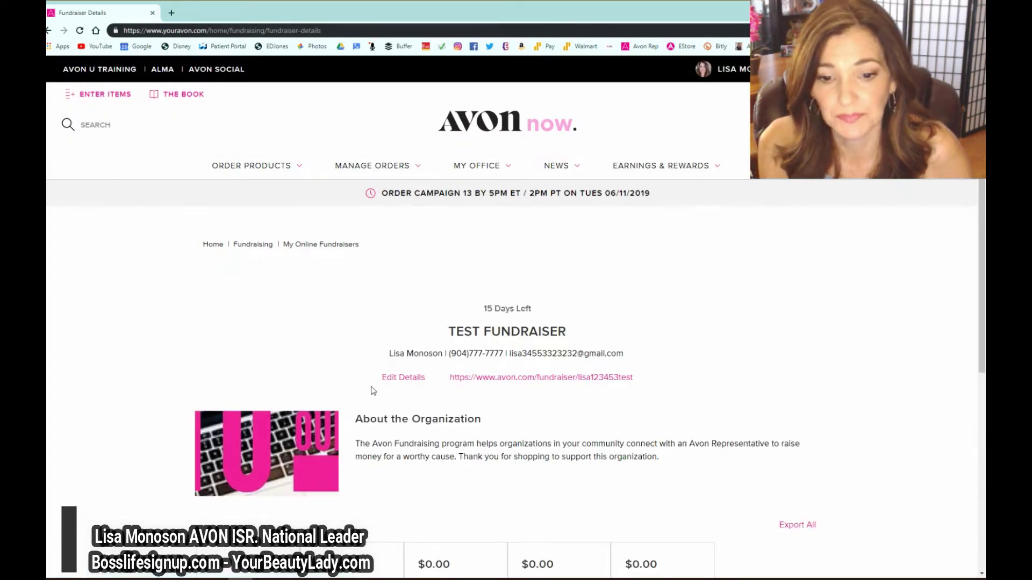
- Review the TEST FUNDRAISER details and open its public avon.com shop page in a new tab
scroll(376, 398, "down", 1)
scroll(379, 401, "down", 1)
scroll(379, 411, "down", 2)
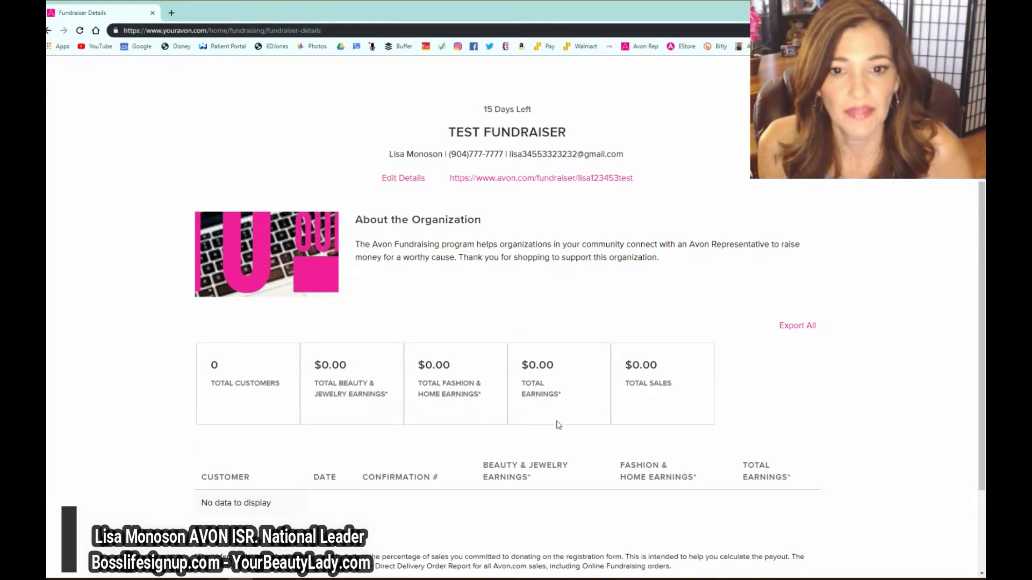
scroll(546, 427, "down", 1)
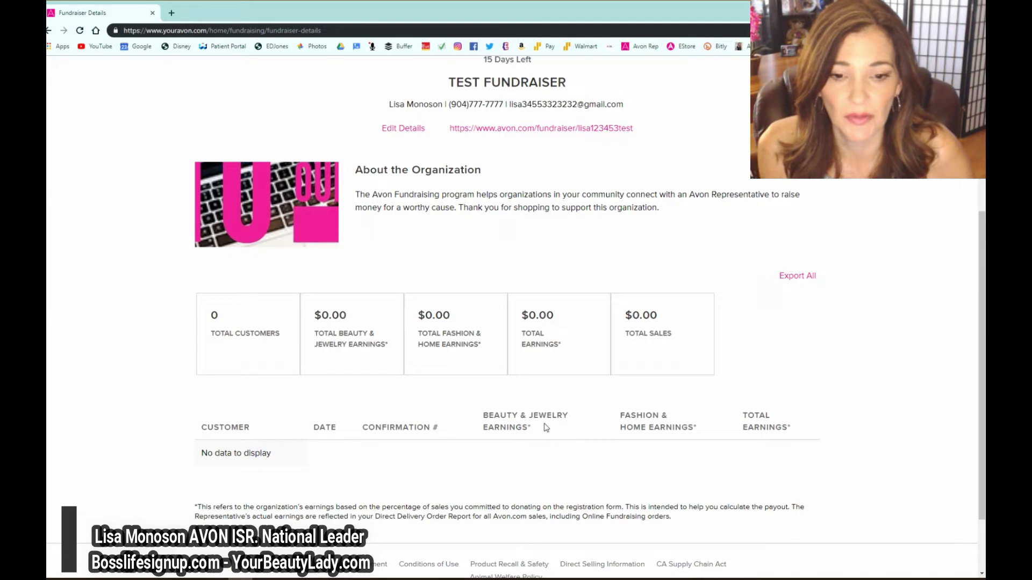
scroll(536, 419, "down", 1)
scroll(509, 306, "up", 4)
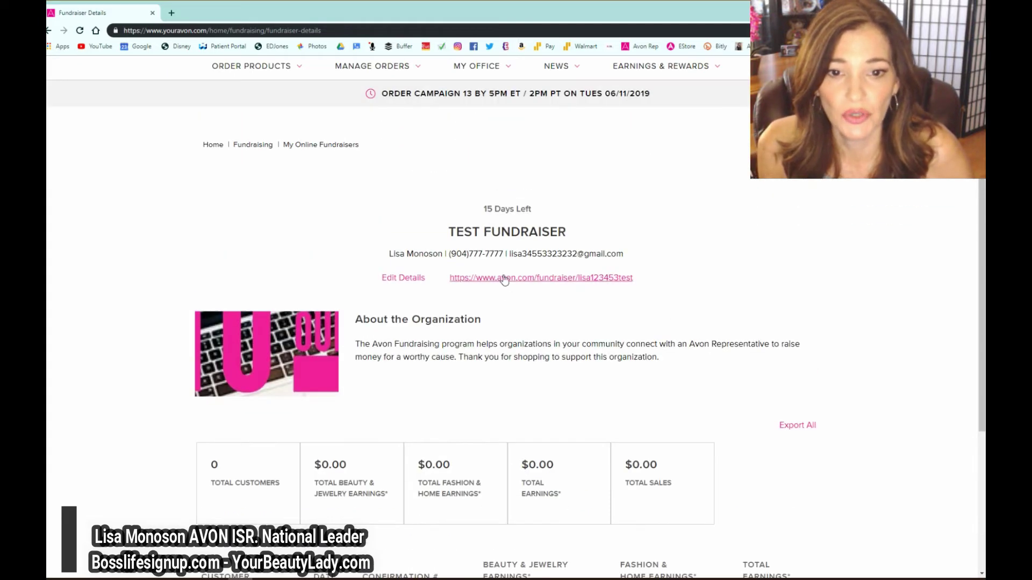
left_click(502, 278)
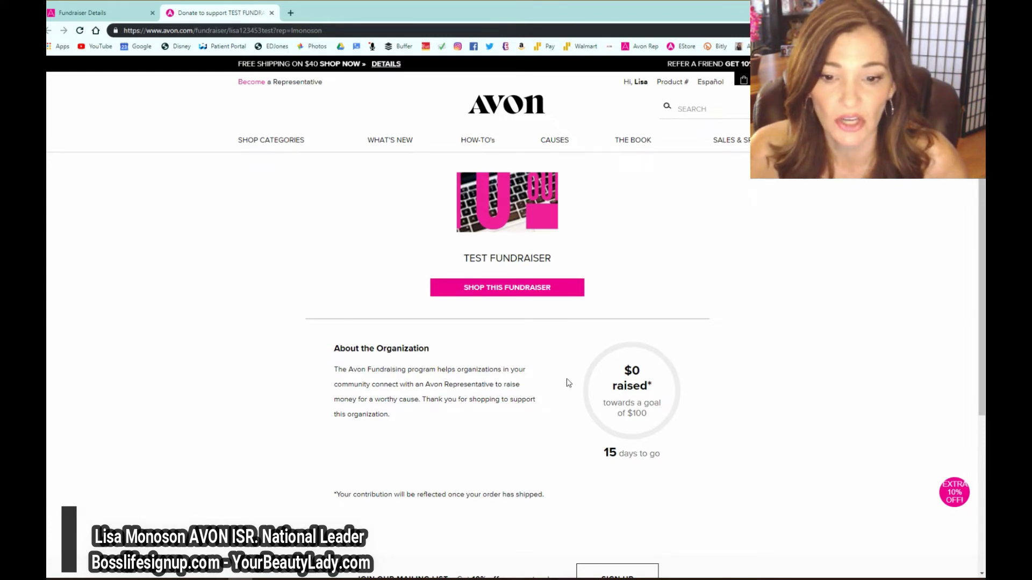
- Scroll through the public TEST FUNDRAISER shop page to review its $0 raised of the $100 goal, 15 days to go
scroll(596, 383, "down", 2)
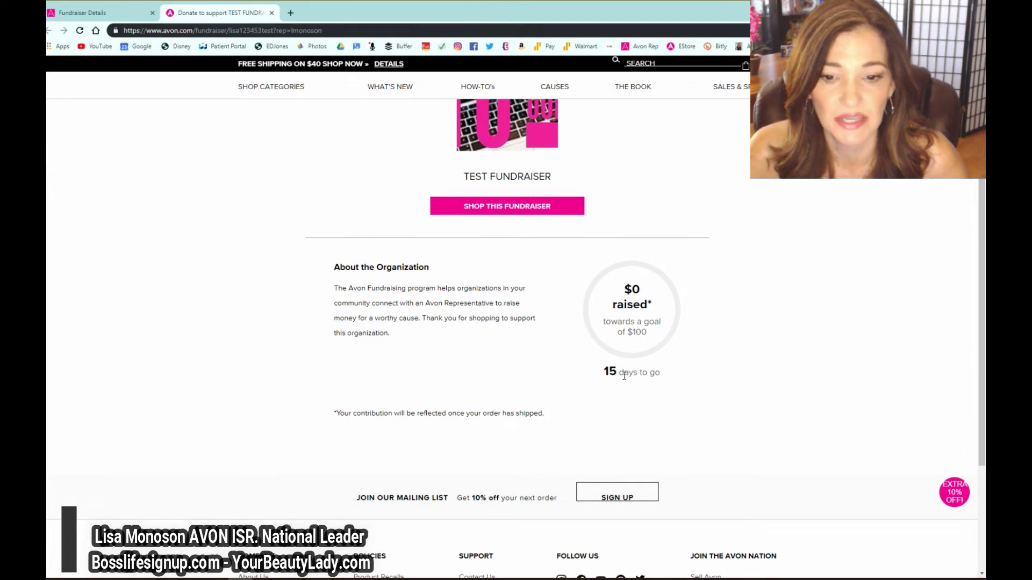
scroll(495, 322, "down", 1)
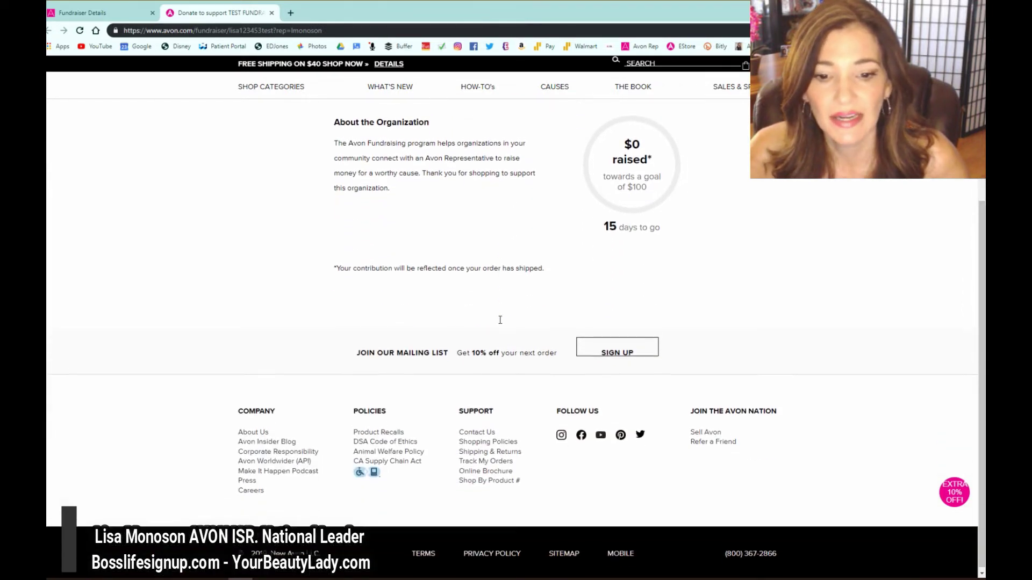
scroll(496, 322, "up", 4)
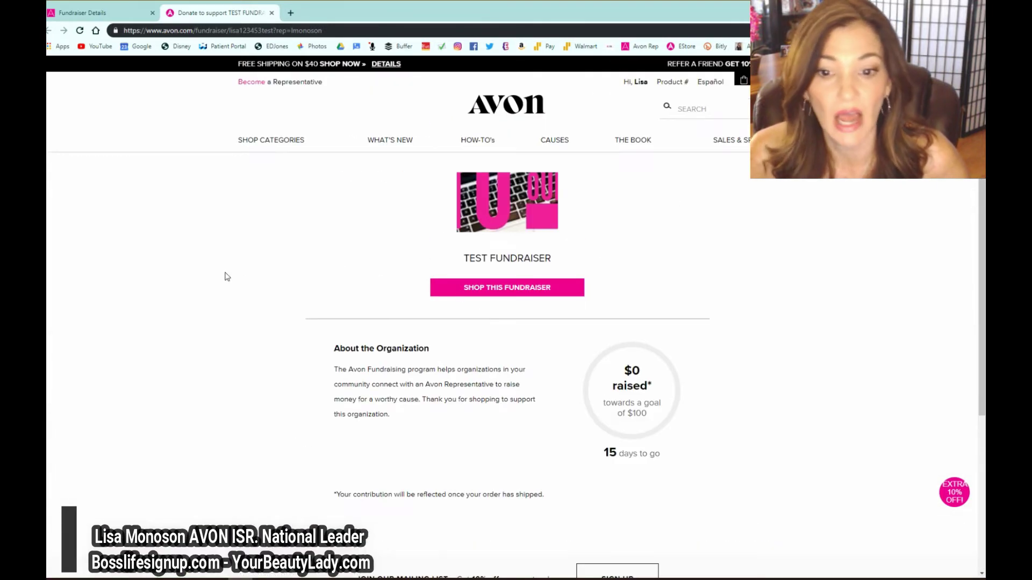
mouse_move(275, 146)
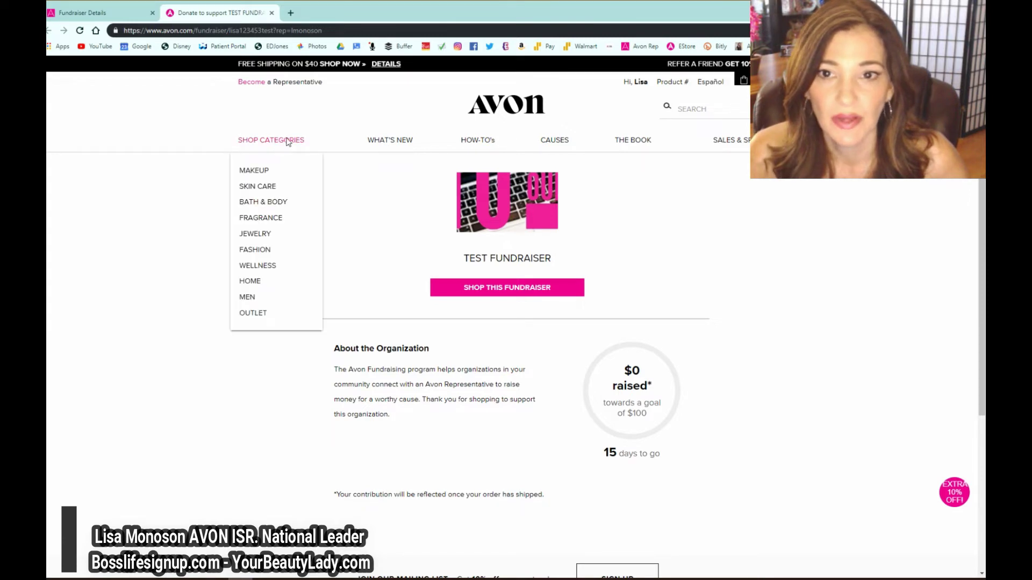
mouse_move(637, 88)
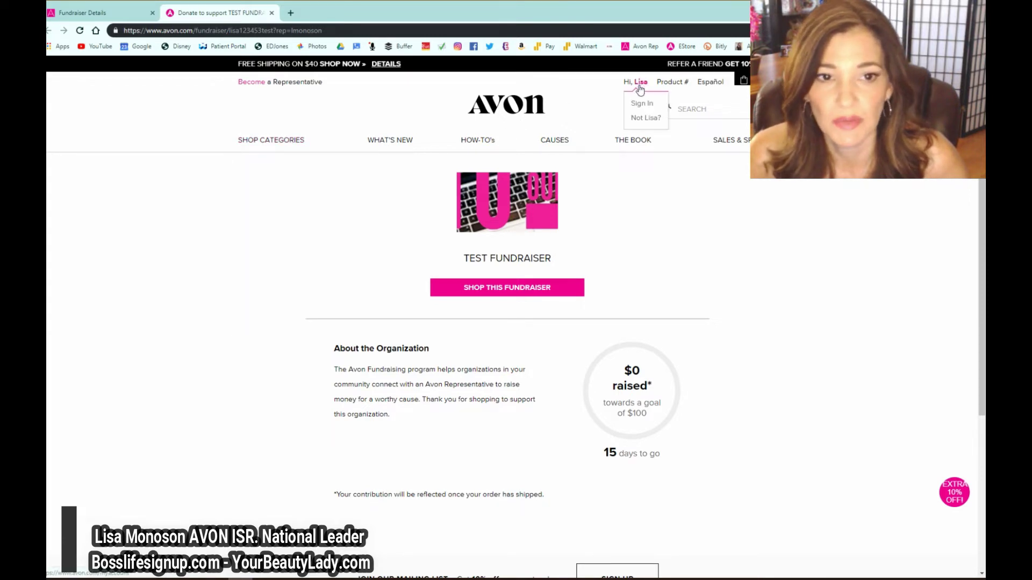